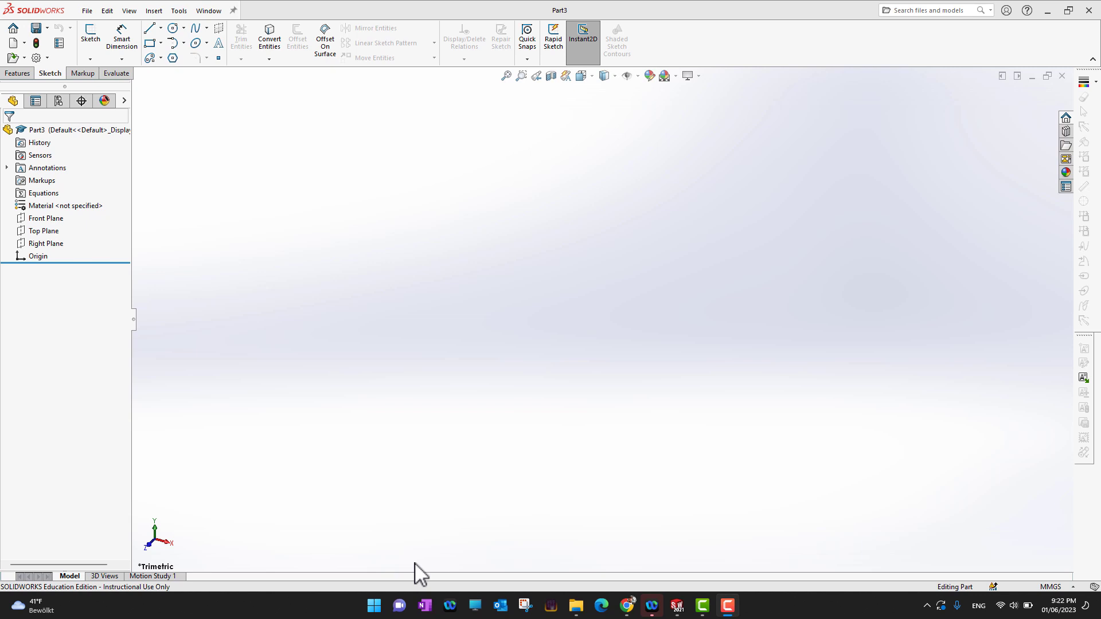
pyautogui.click(46, 220)
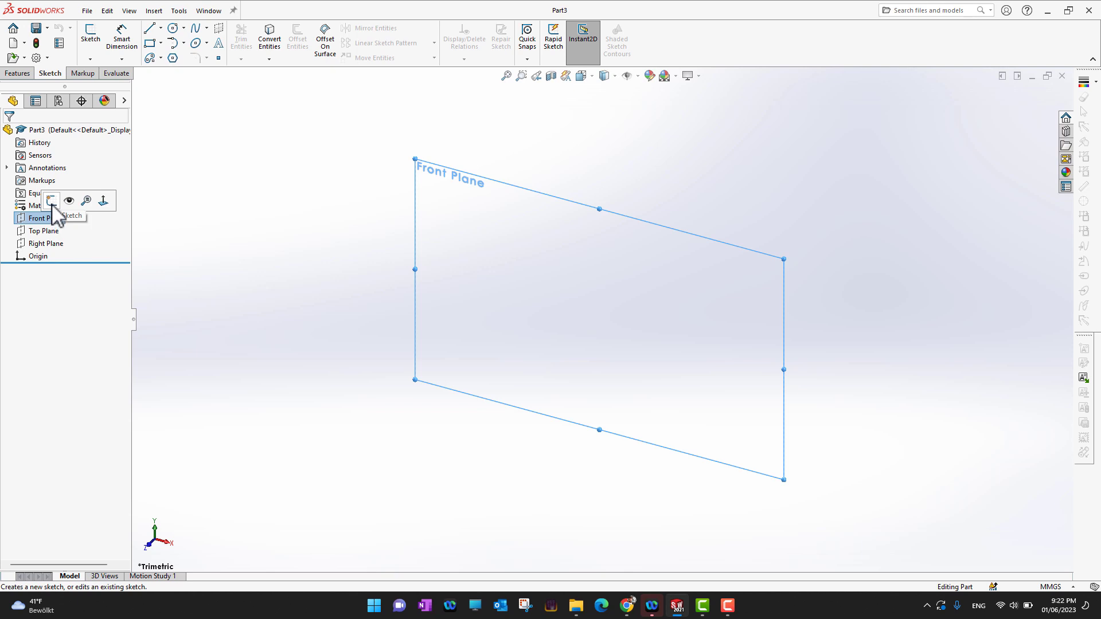
pyautogui.click(52, 202)
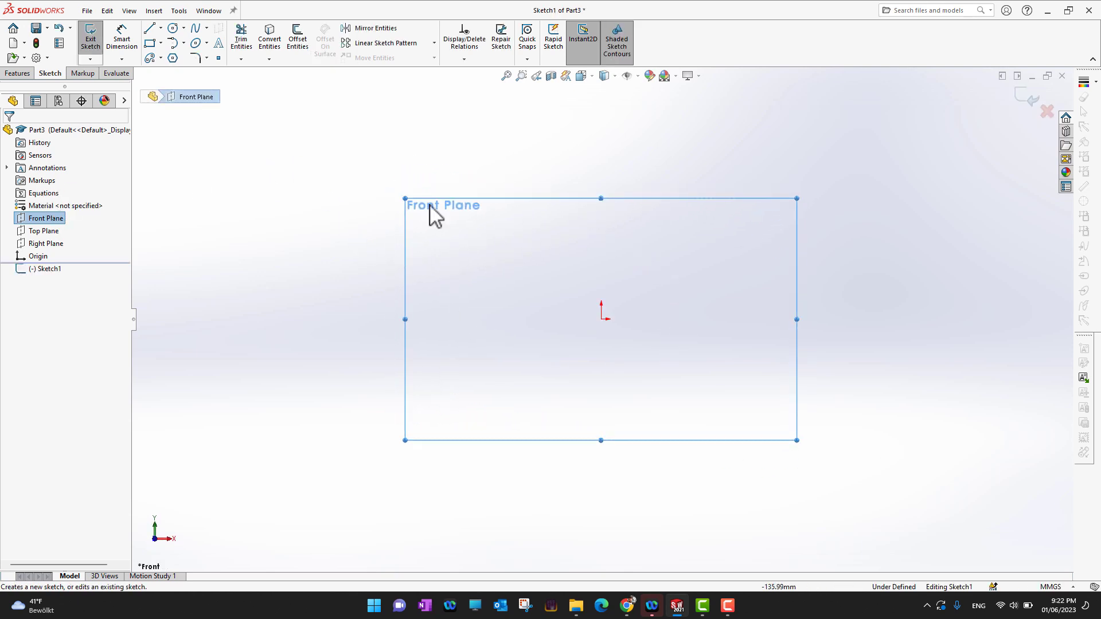
pyautogui.click(1051, 118)
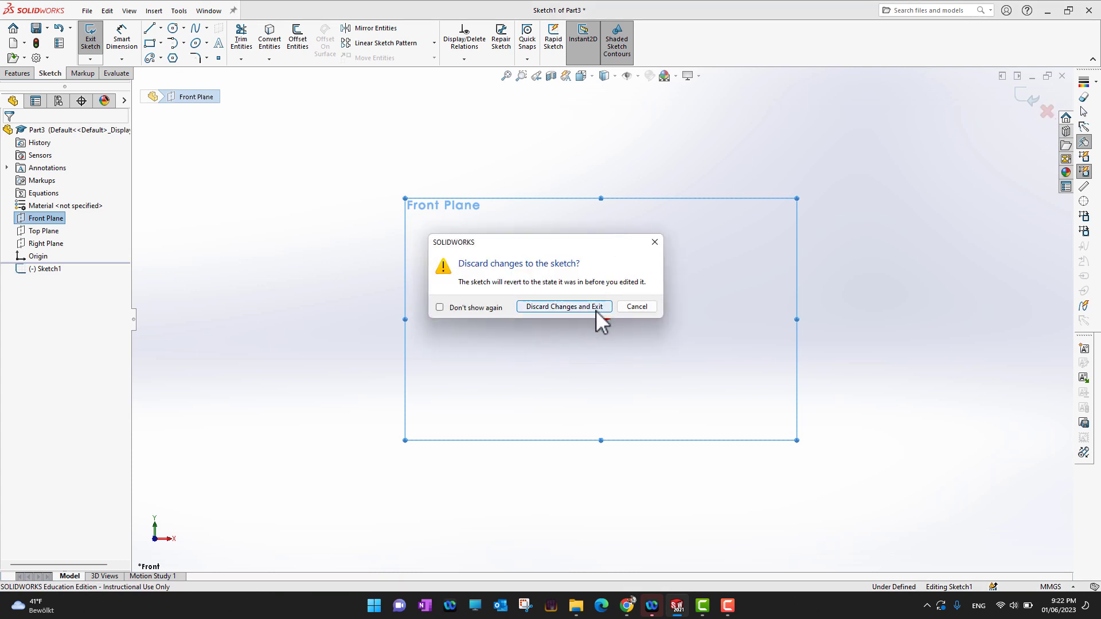
pyautogui.click(597, 311)
# Start a new sketch on the Right Plane.
pyautogui.click(53, 234)
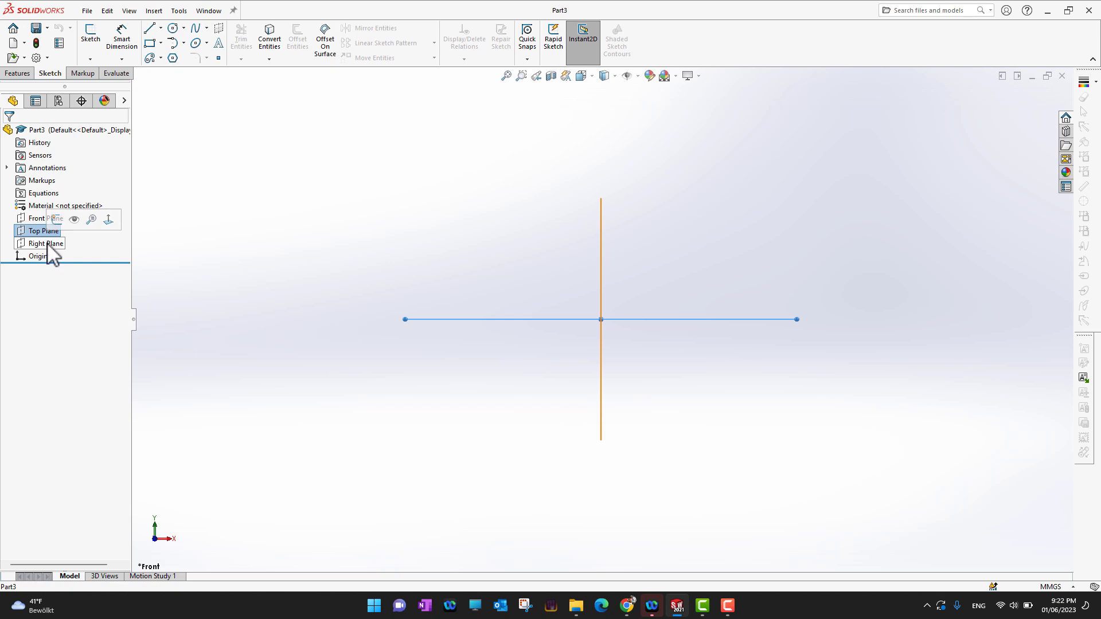
pyautogui.click(49, 244)
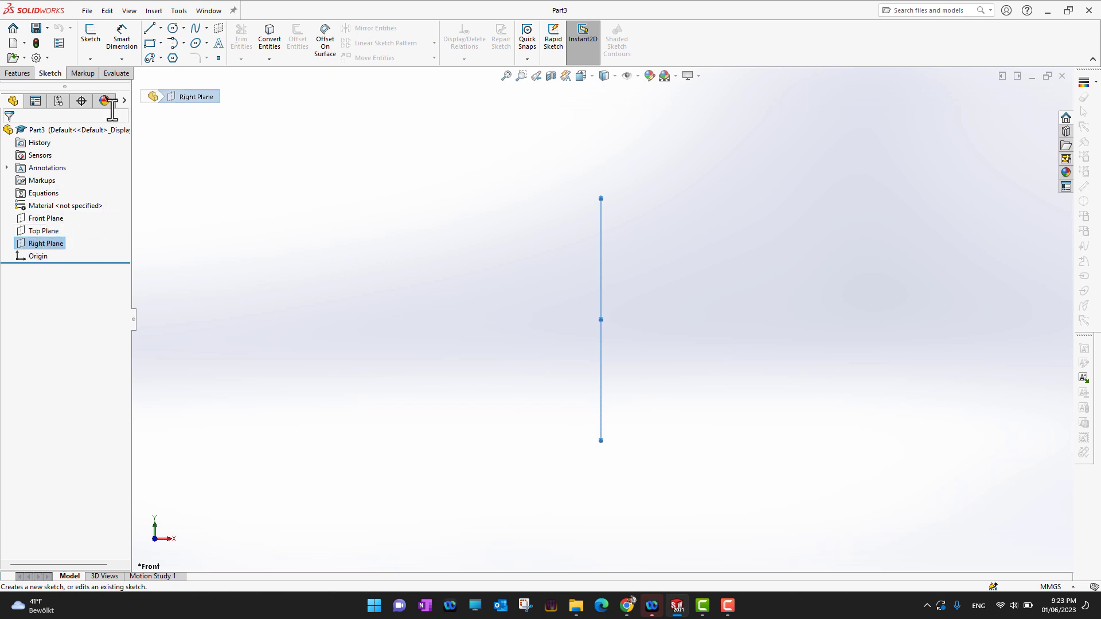
pyautogui.click(92, 48)
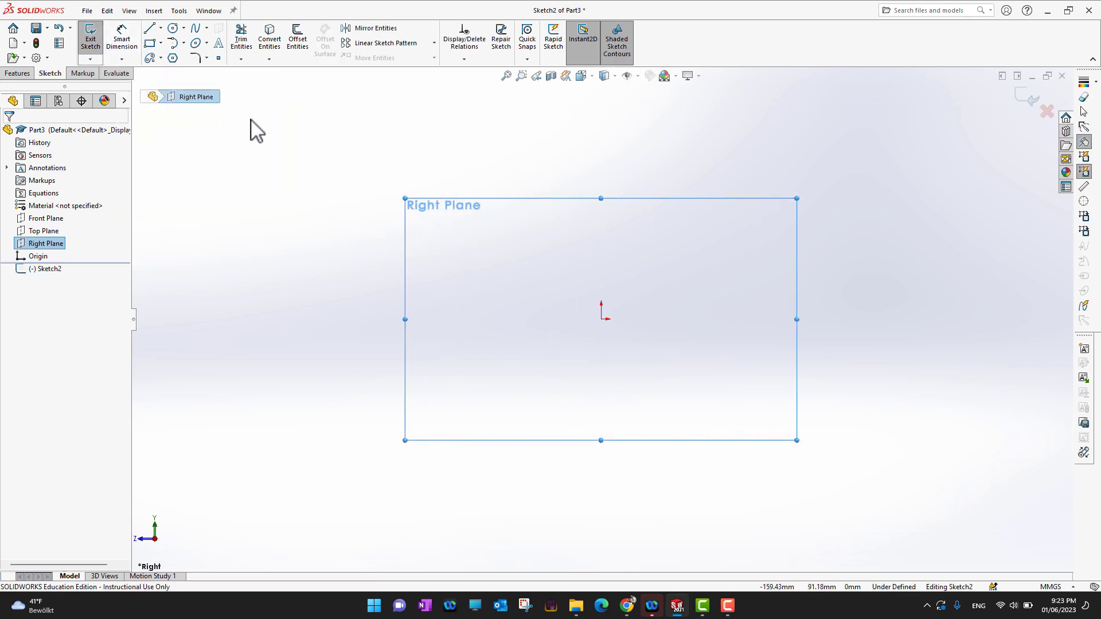
# Draw a chain of three connected lines above the origin, starting with a rising segment about 101 mm long.
pyautogui.click(160, 28)
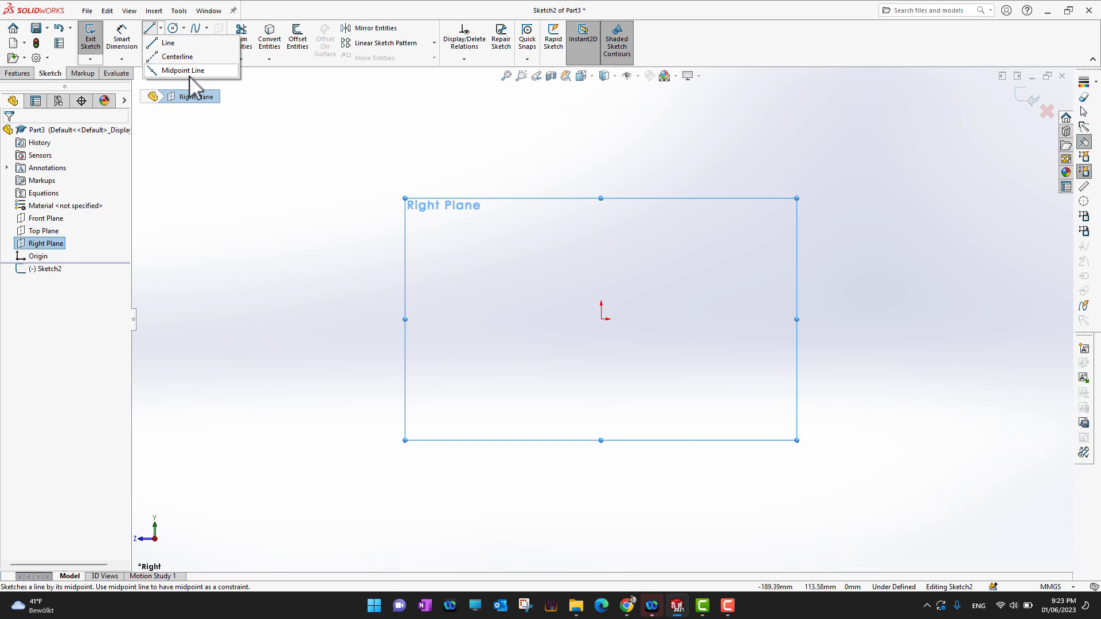
pyautogui.click(168, 43)
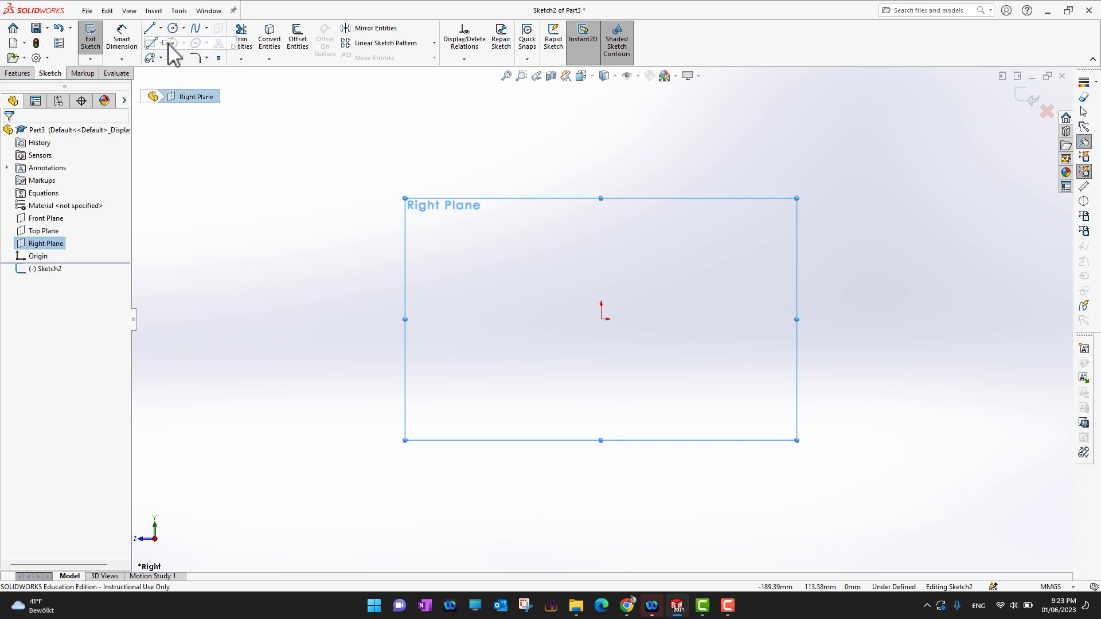
pyautogui.click(242, 236)
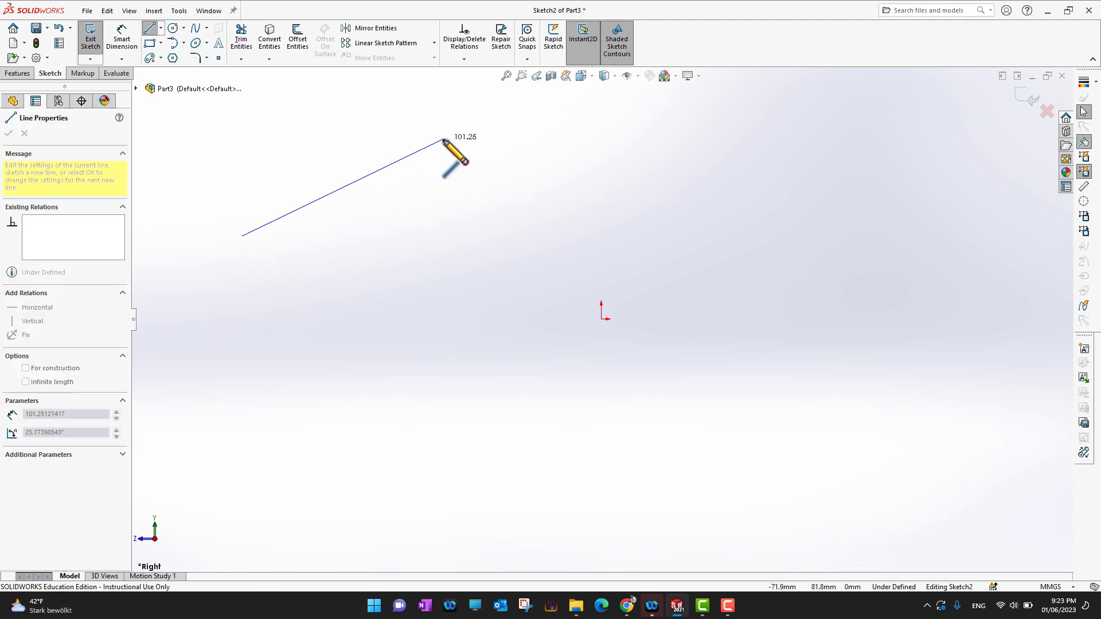
pyautogui.click(443, 139)
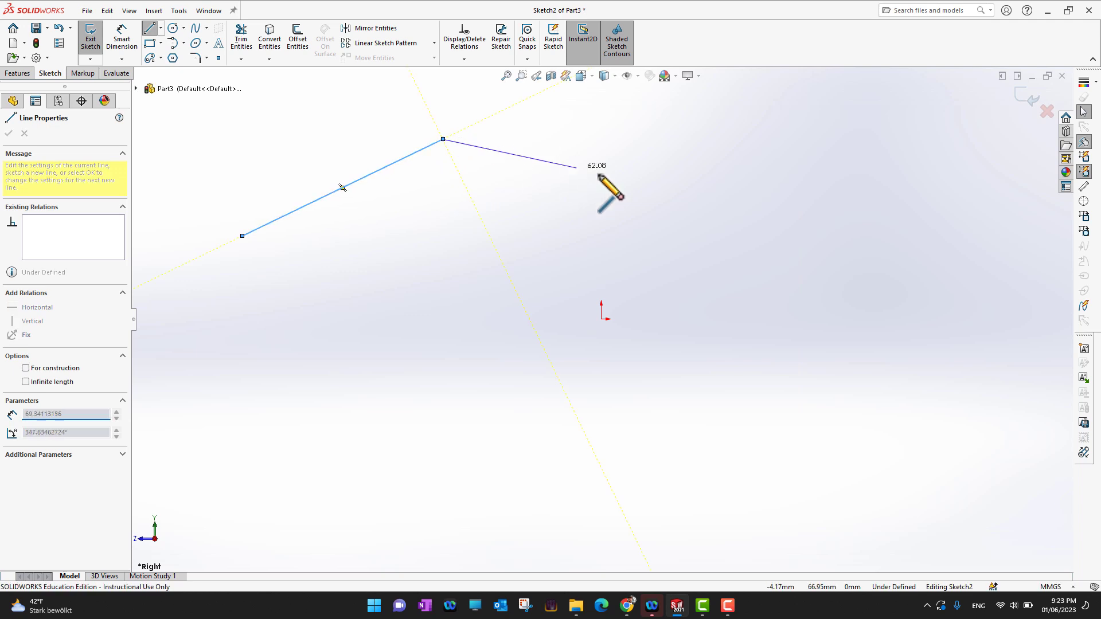
pyautogui.click(633, 180)
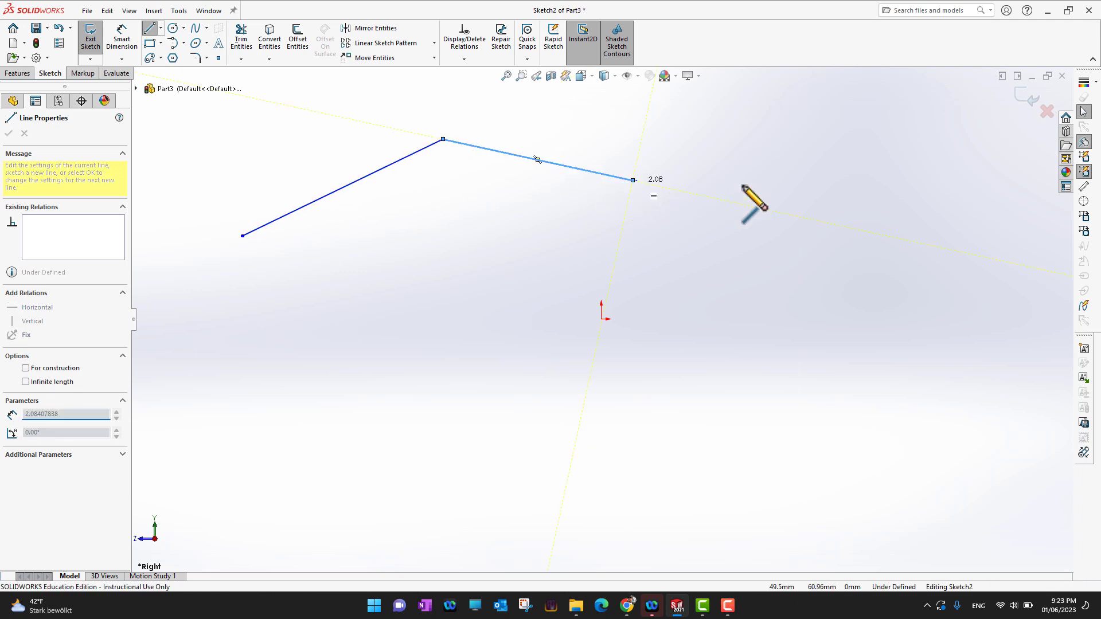
pyautogui.click(836, 181)
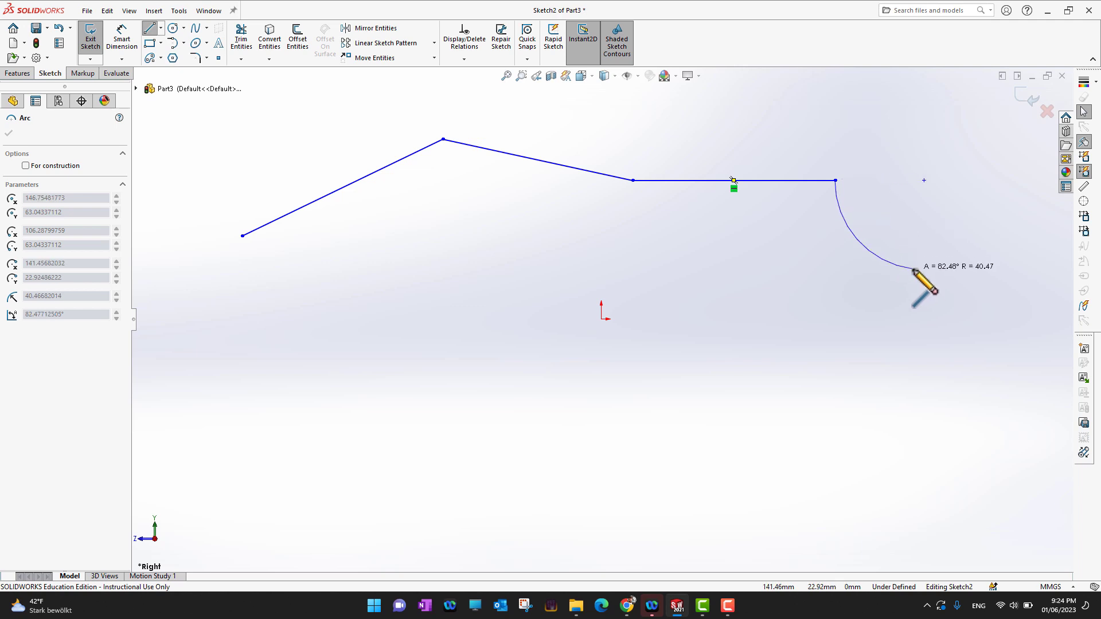
pyautogui.press('Escape')
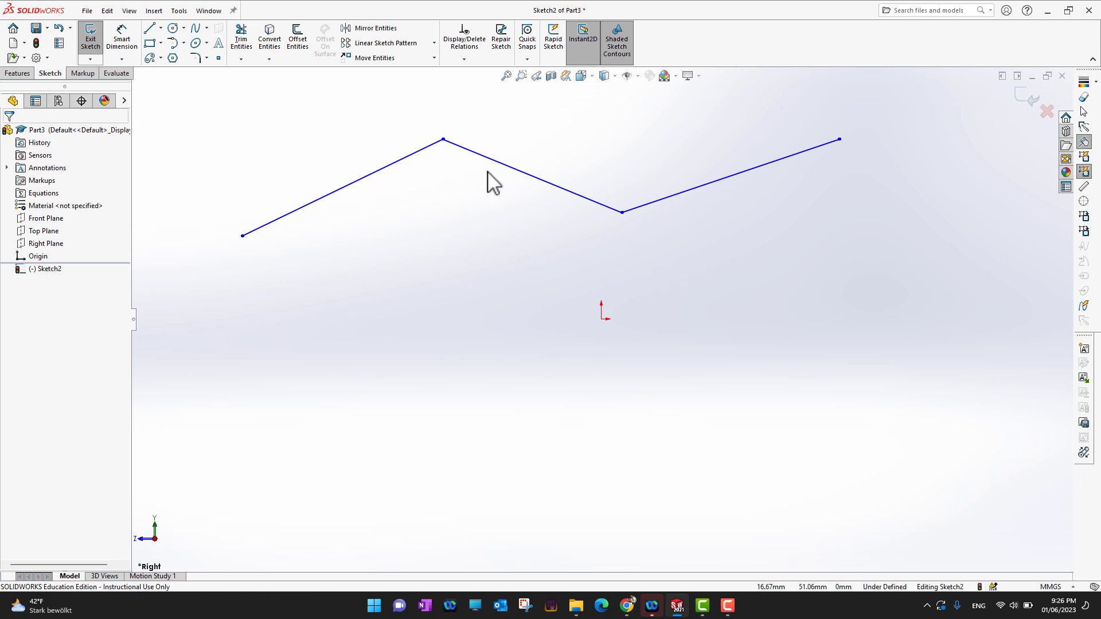
# Draw a second chain of four connected lines below the first, starting about 83 mm long and ending with a near-vertical segment about 50 mm long.
pyautogui.click(150, 29)
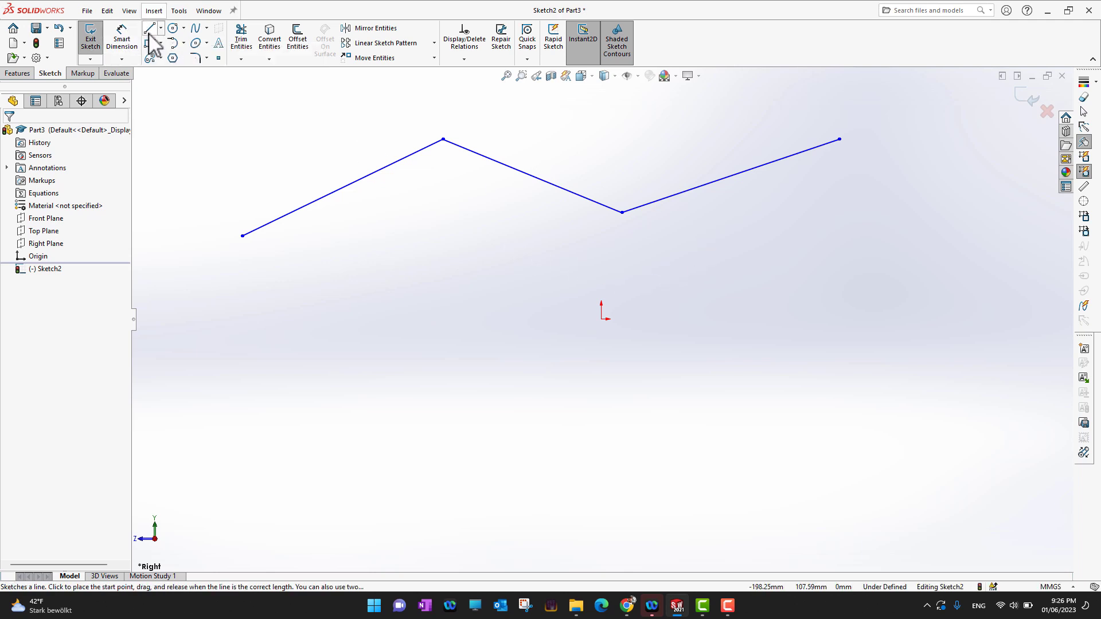
pyautogui.click(400, 339)
pyautogui.click(567, 263)
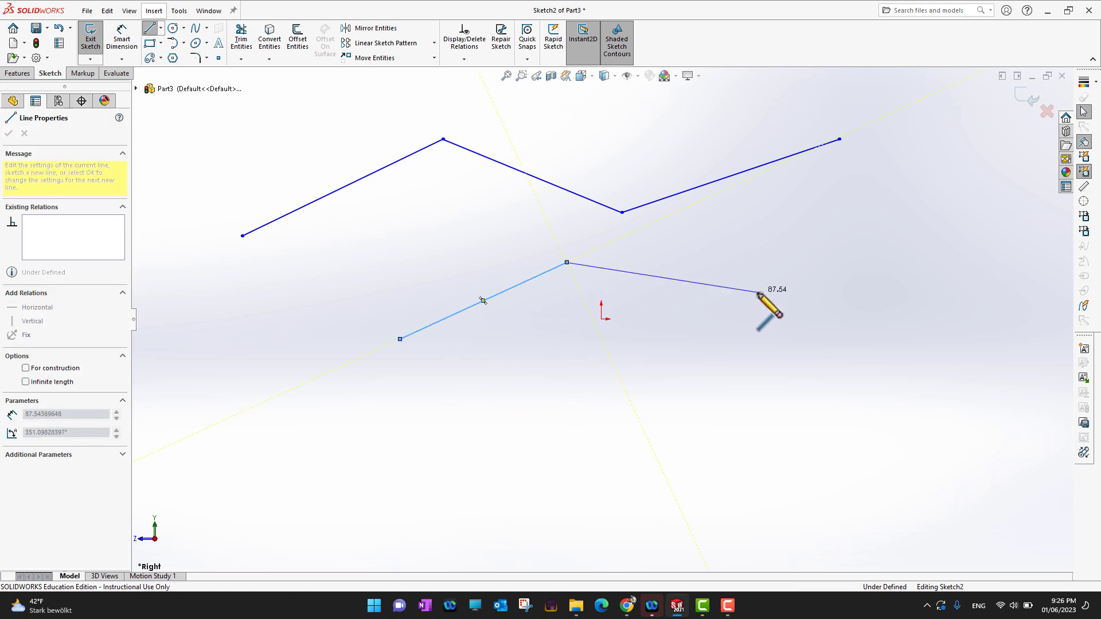
pyautogui.click(757, 292)
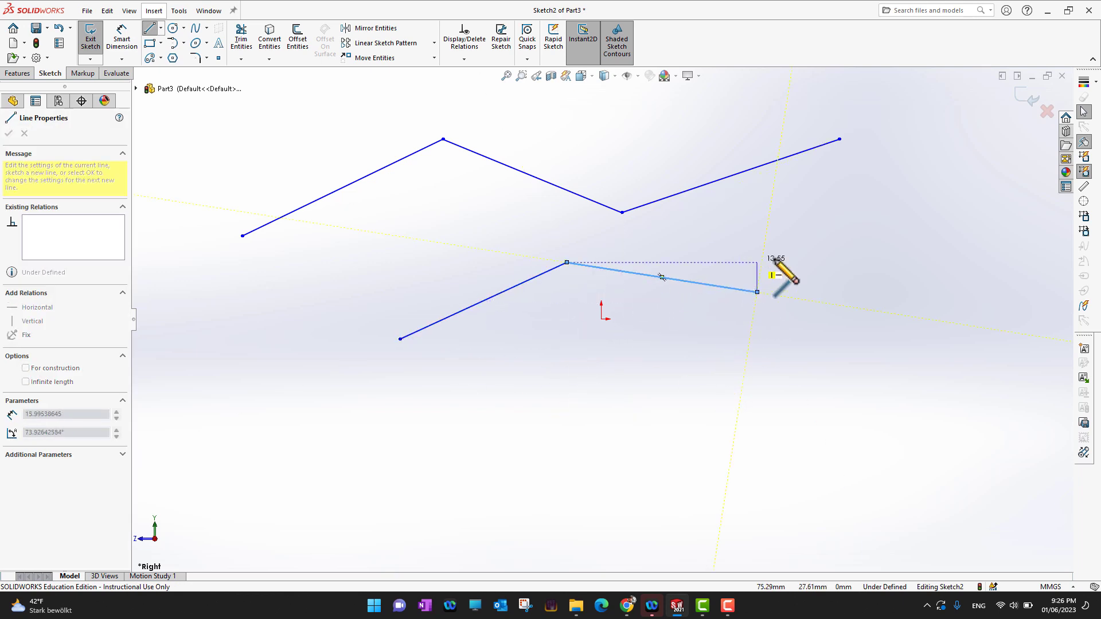
pyautogui.click(860, 262)
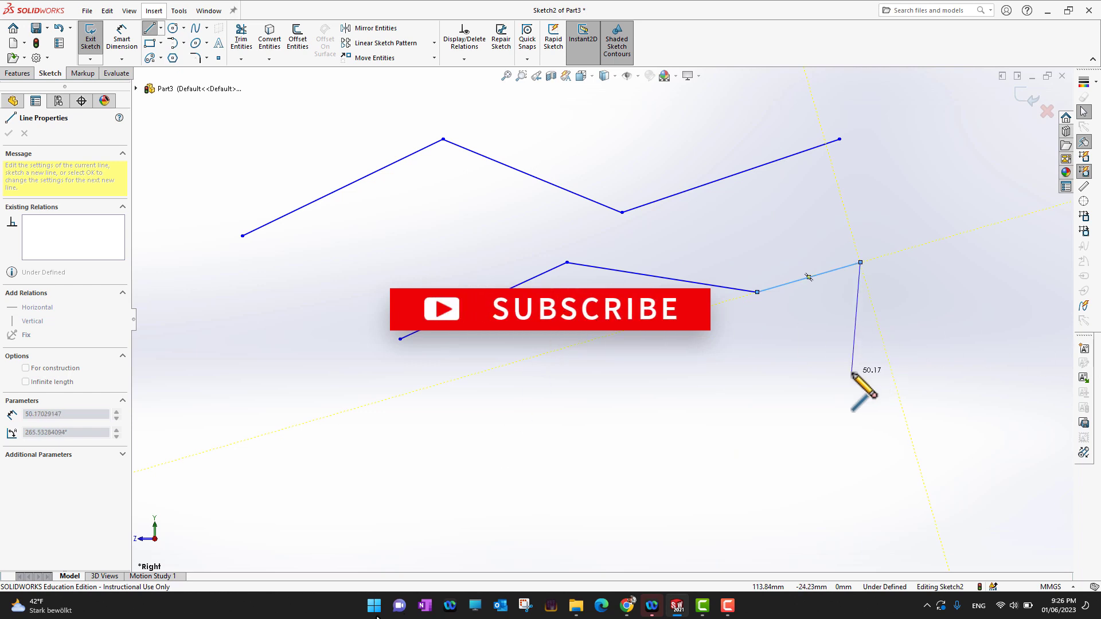
pyautogui.click(852, 372)
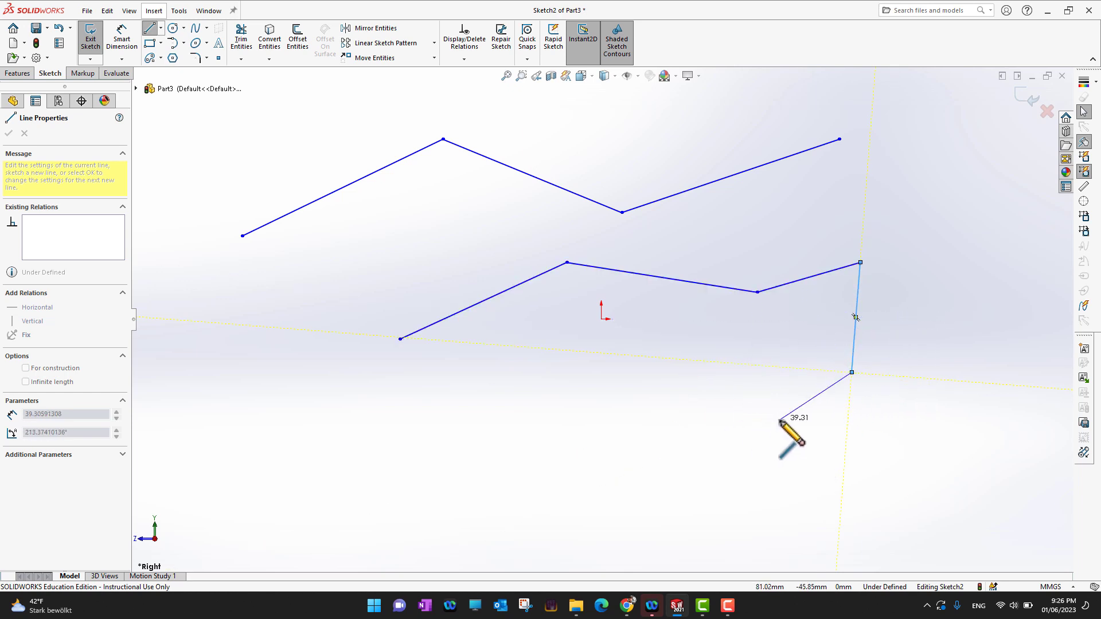
pyautogui.press('Escape')
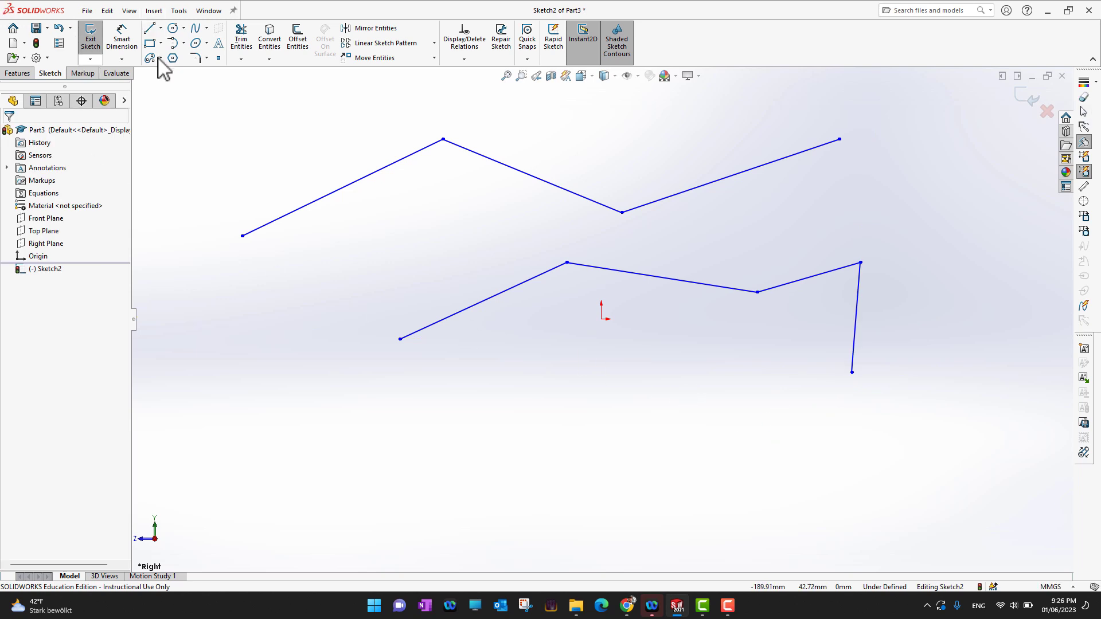
# Draw a single separate line about 154 mm long, sloping slightly upward below the second chain, and finish the Line command.
pyautogui.click(150, 28)
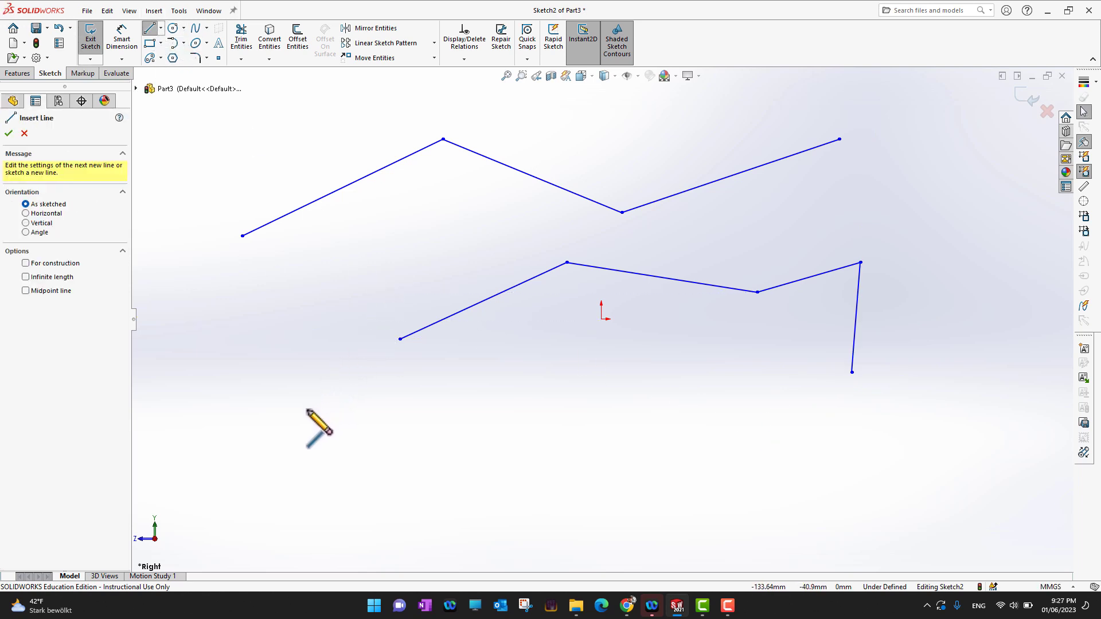
pyautogui.click(308, 409)
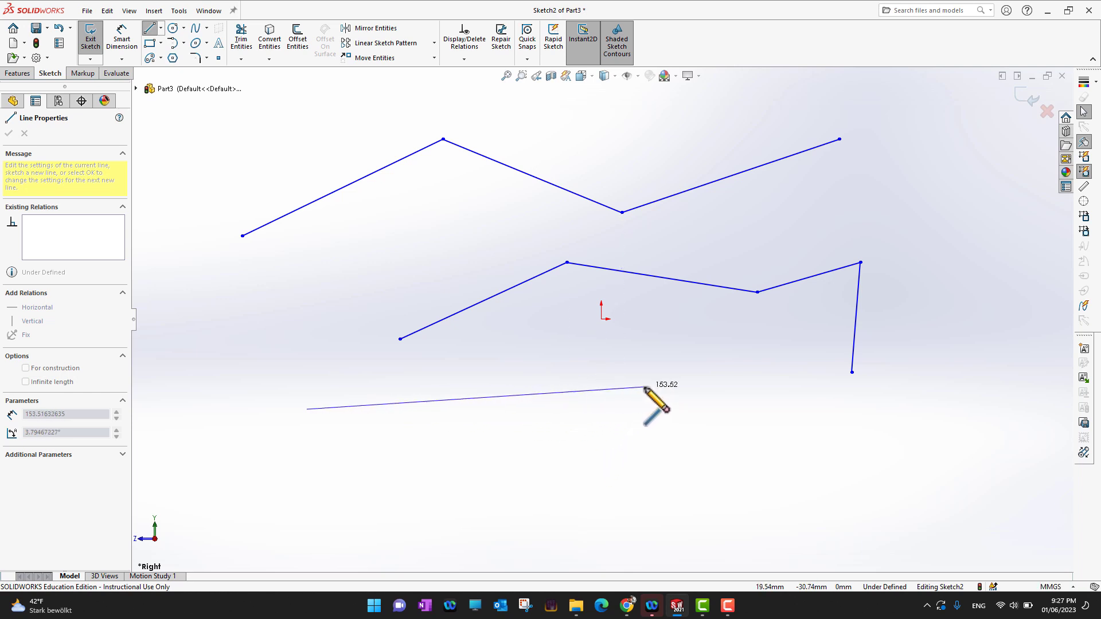
pyautogui.doubleClick(645, 388)
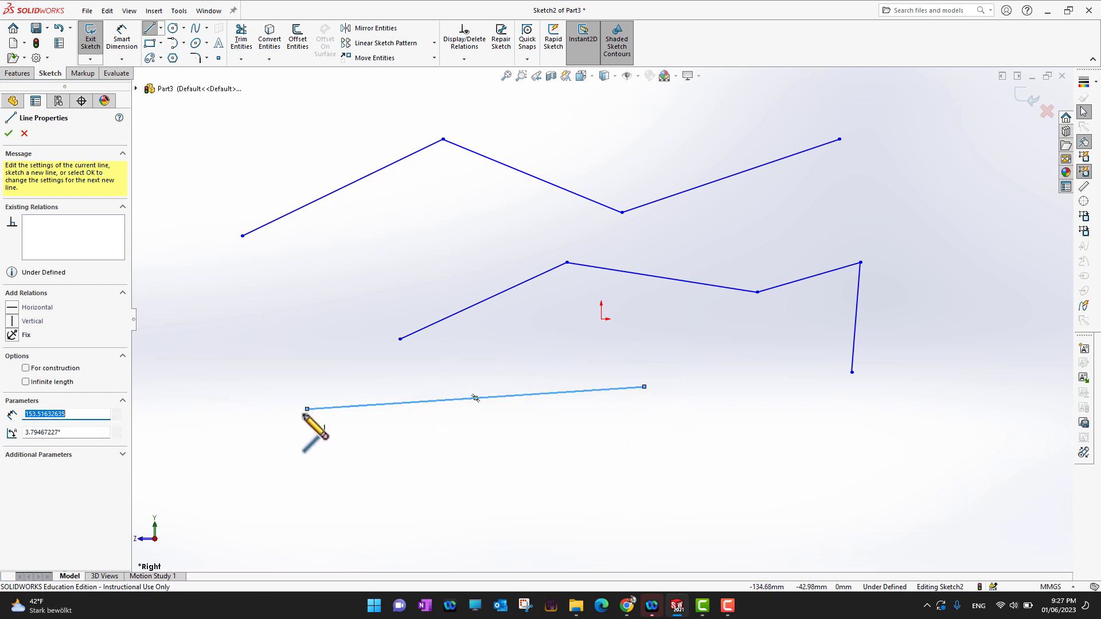
pyautogui.click(8, 133)
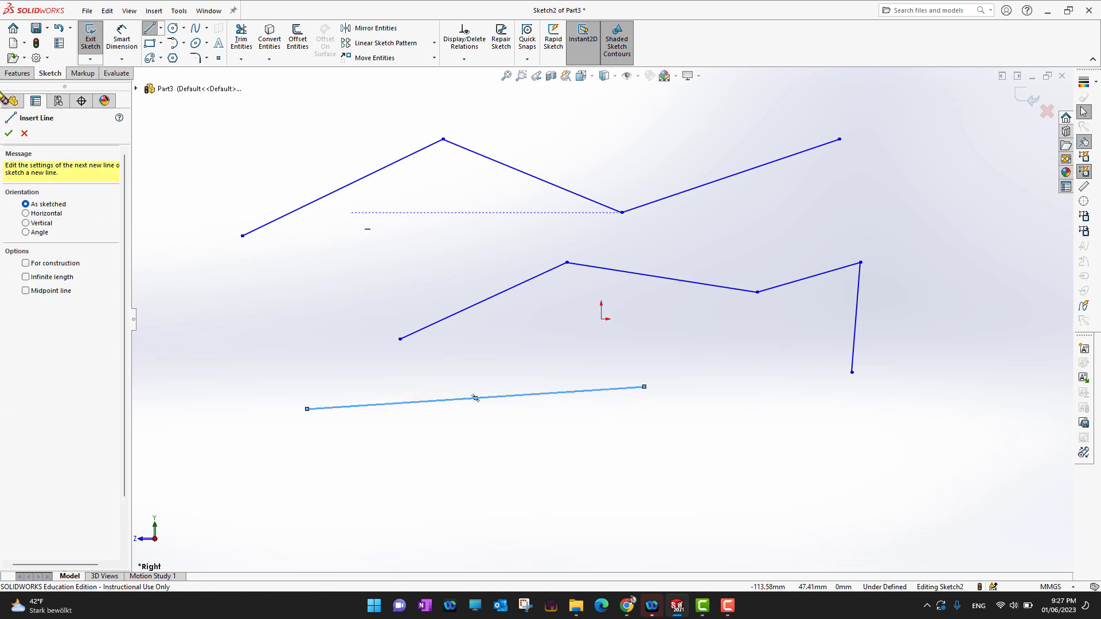
pyautogui.click(10, 133)
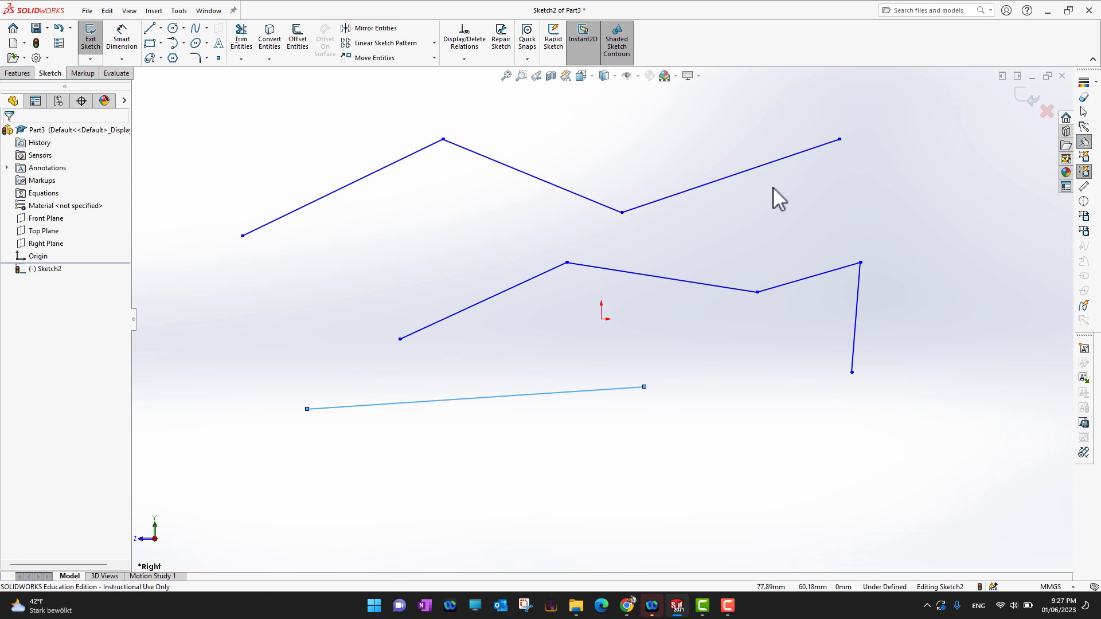
# Make the first two segments of the lower line chain perpendicular to each other.
pyautogui.click(545, 274)
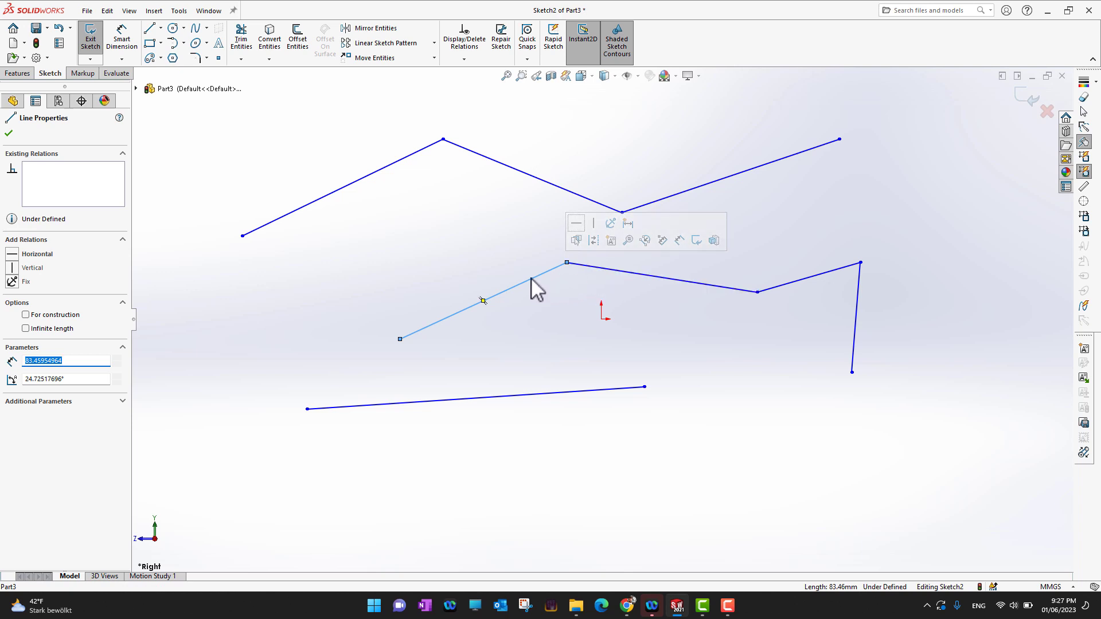
pyautogui.keyDown('ctrl'); pyautogui.click(597, 269); pyautogui.keyUp('ctrl')
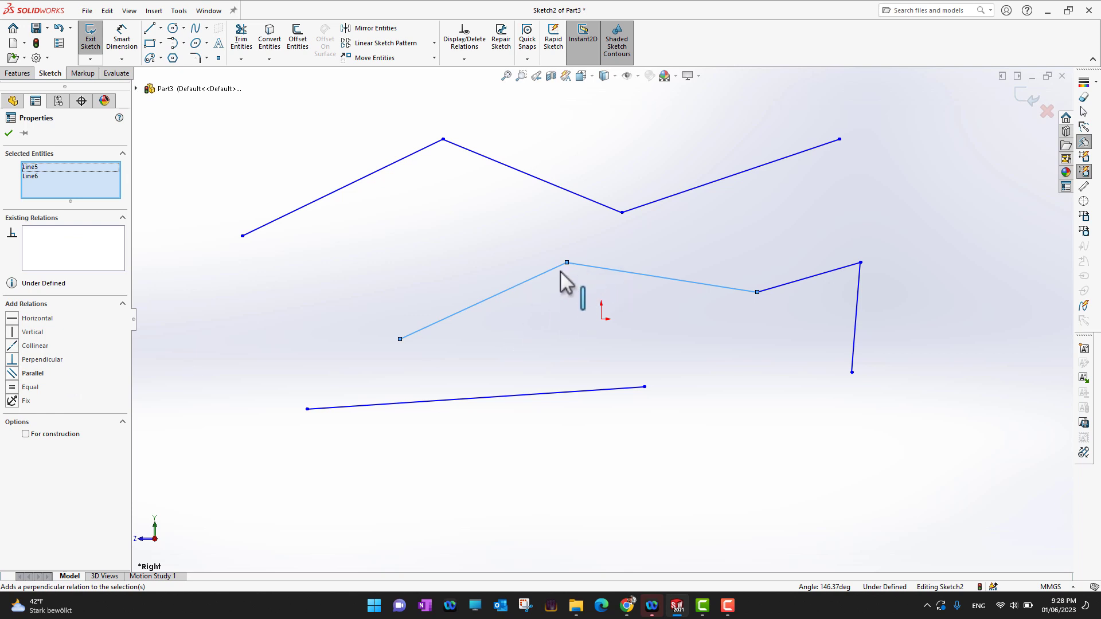
pyautogui.click(46, 364)
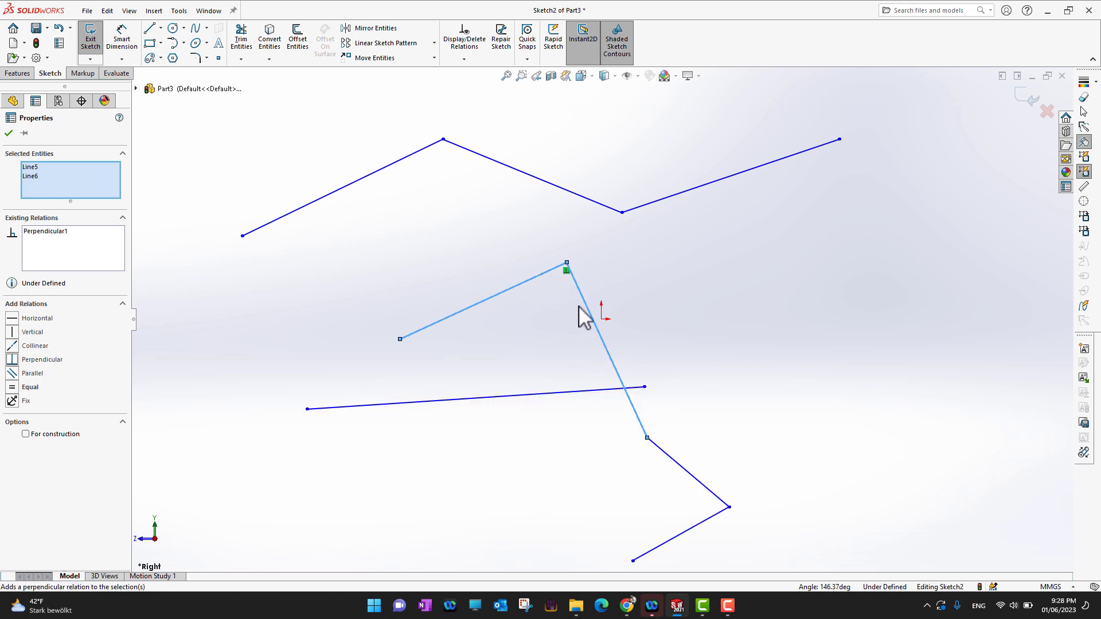
pyautogui.click(8, 133)
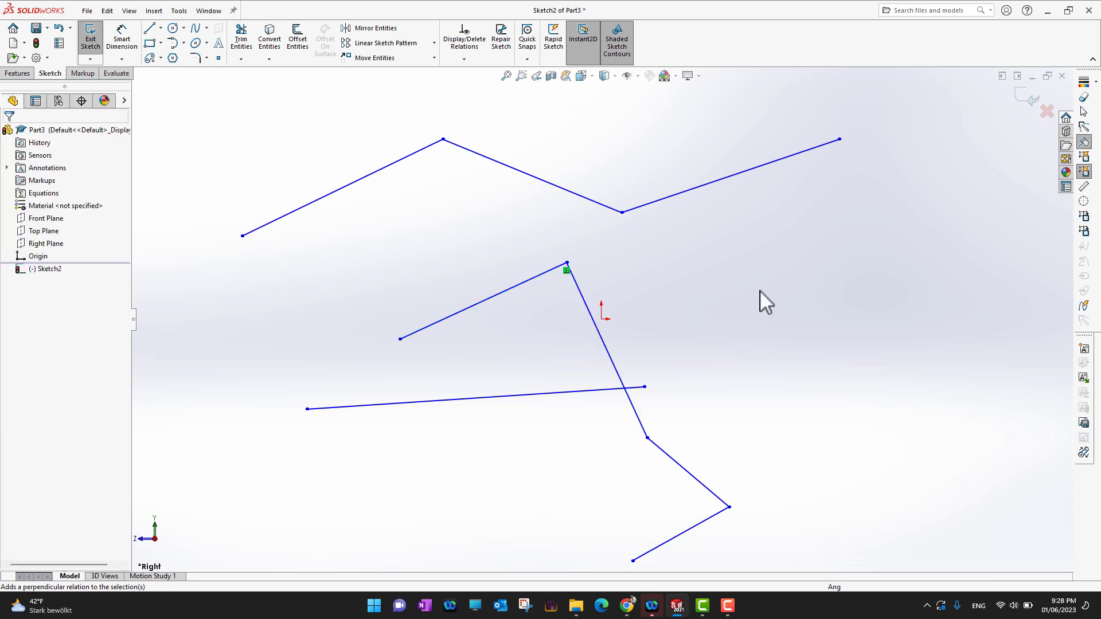
# Add an equal-length relation between the second and third segments of the upper line chain.
pyautogui.click(596, 205)
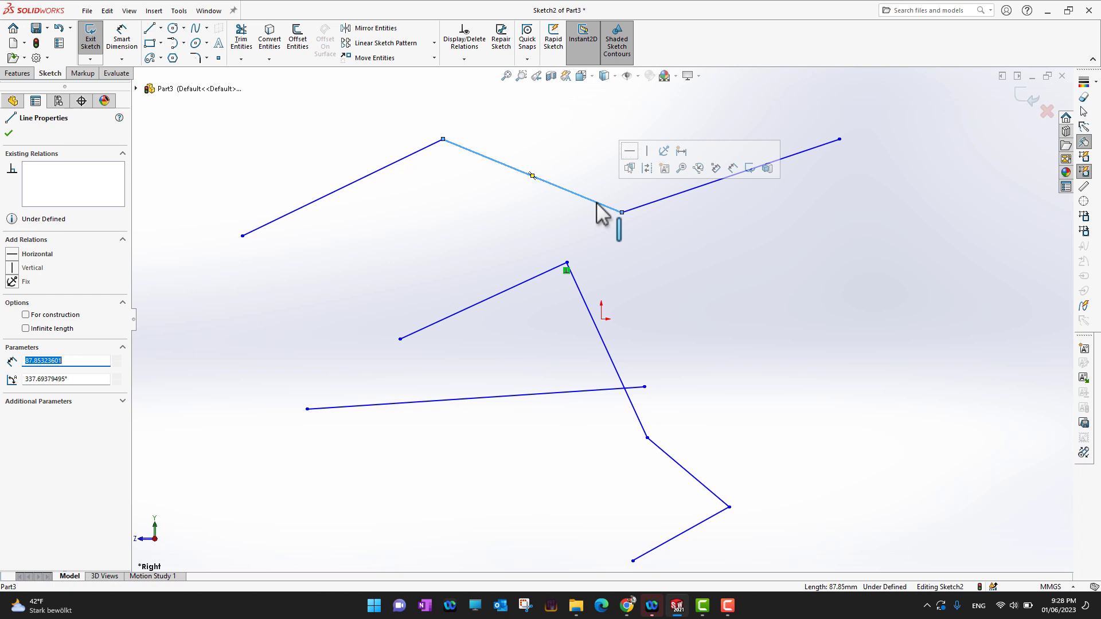
pyautogui.keyDown('ctrl'); pyautogui.click(674, 197); pyautogui.keyUp('ctrl')
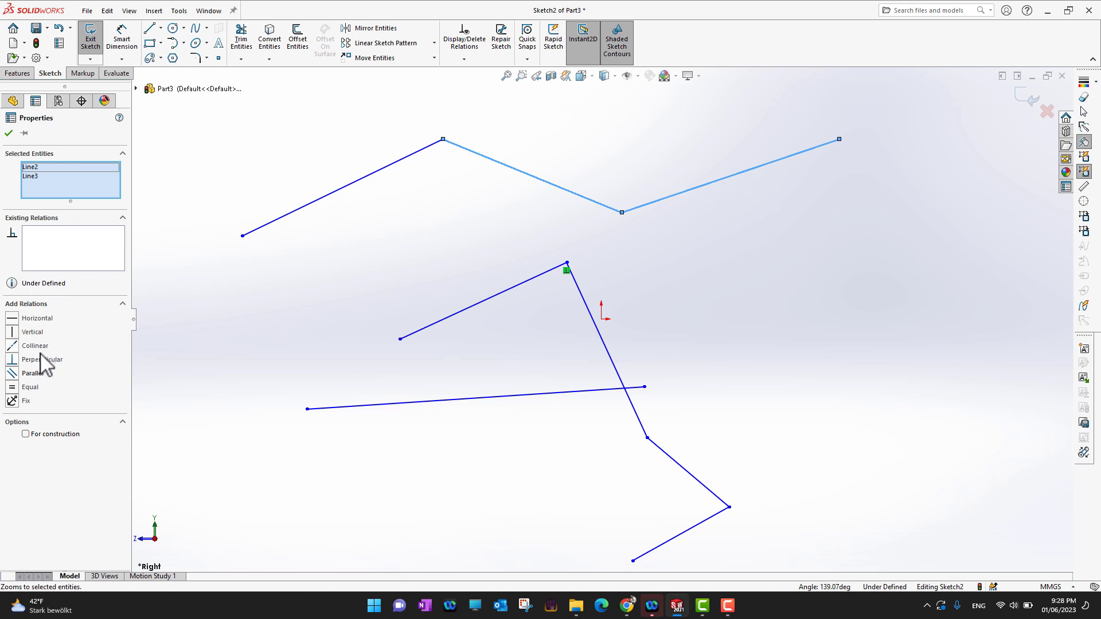
pyautogui.click(29, 388)
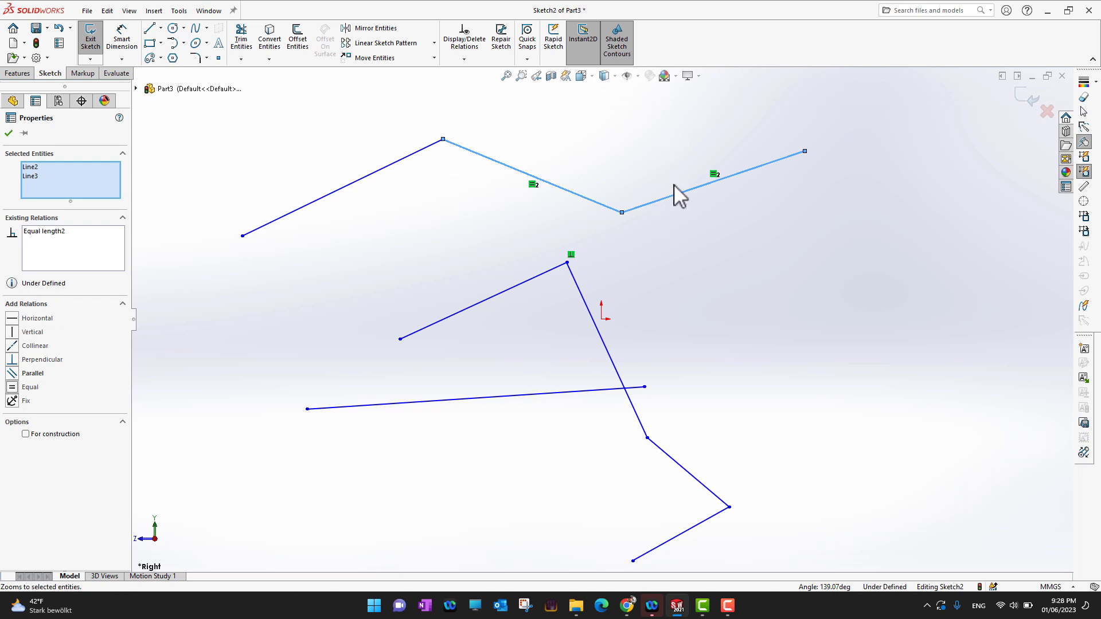
pyautogui.click(9, 133)
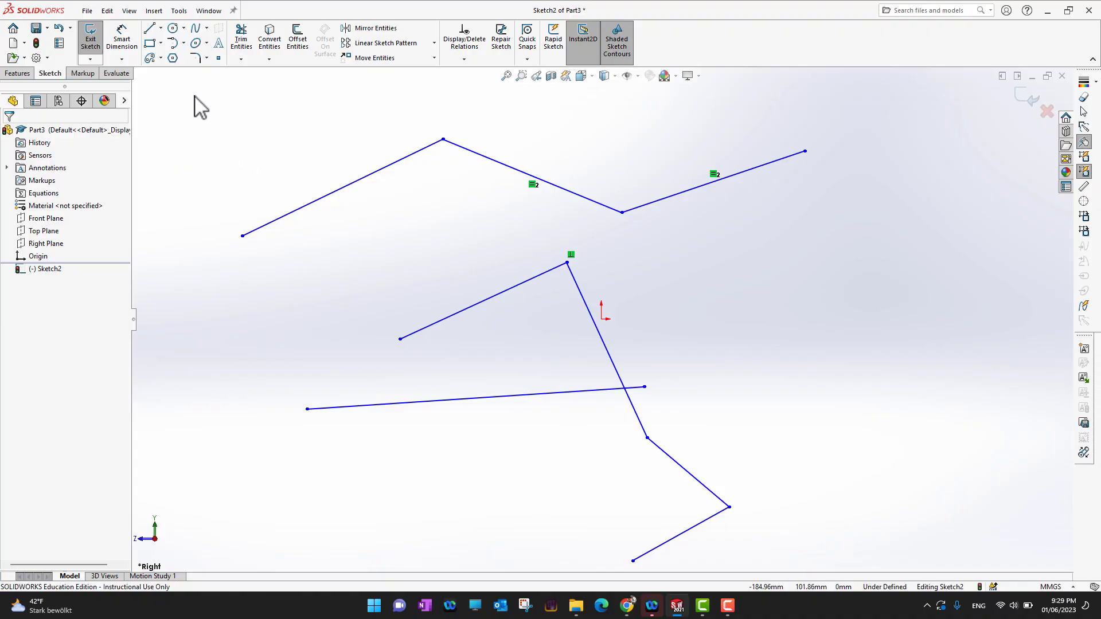
# Convert the separate single line below the origin to construction geometry.
pyautogui.click(524, 395)
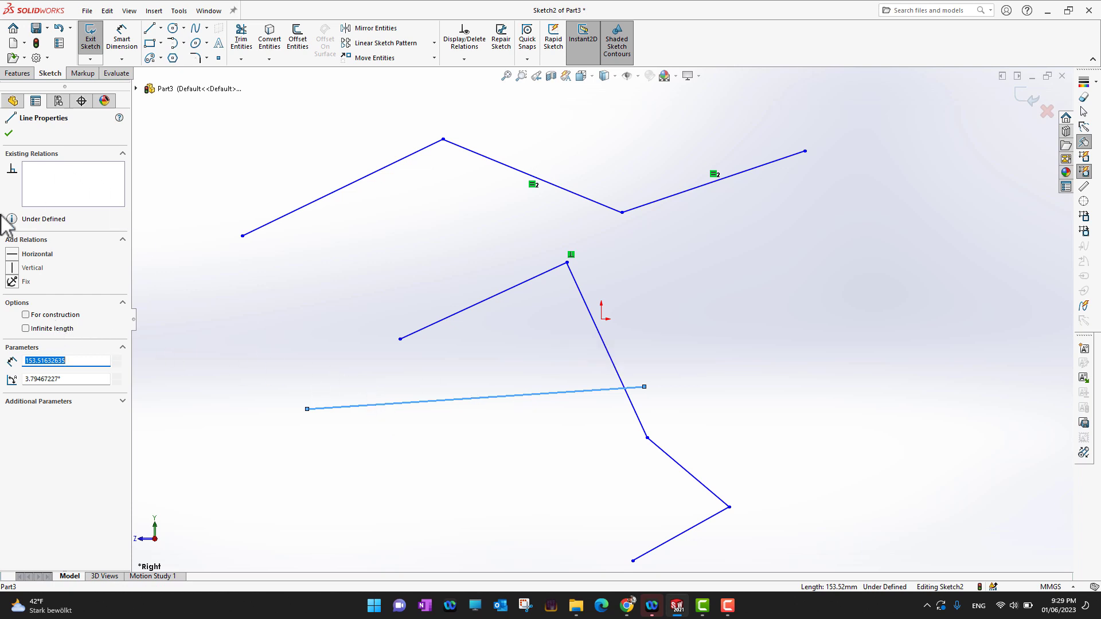
pyautogui.click(26, 315)
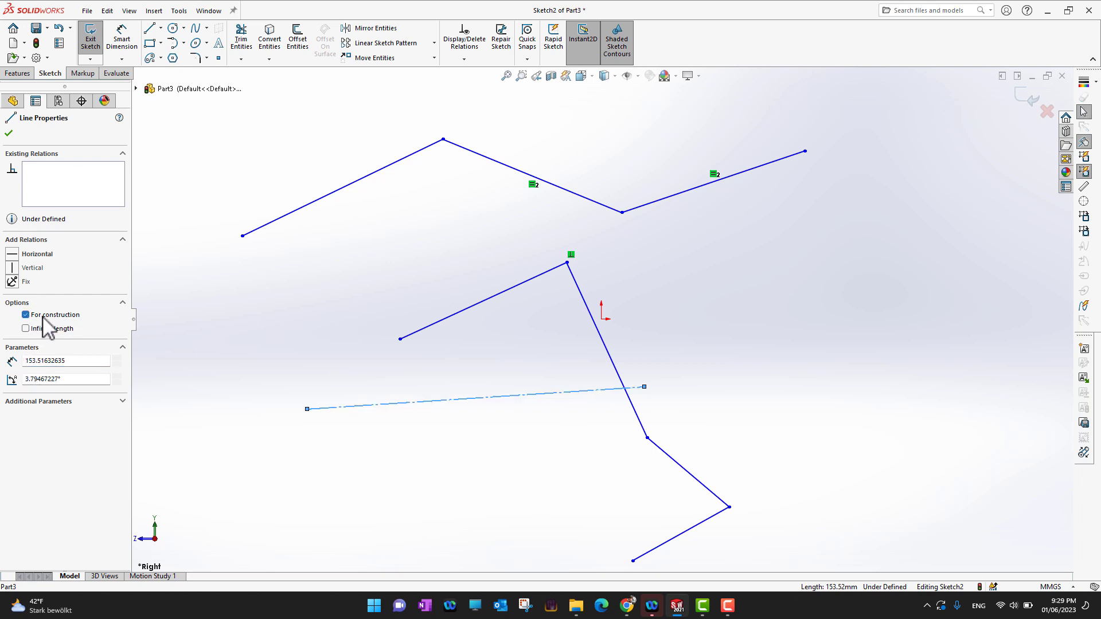
pyautogui.click(8, 134)
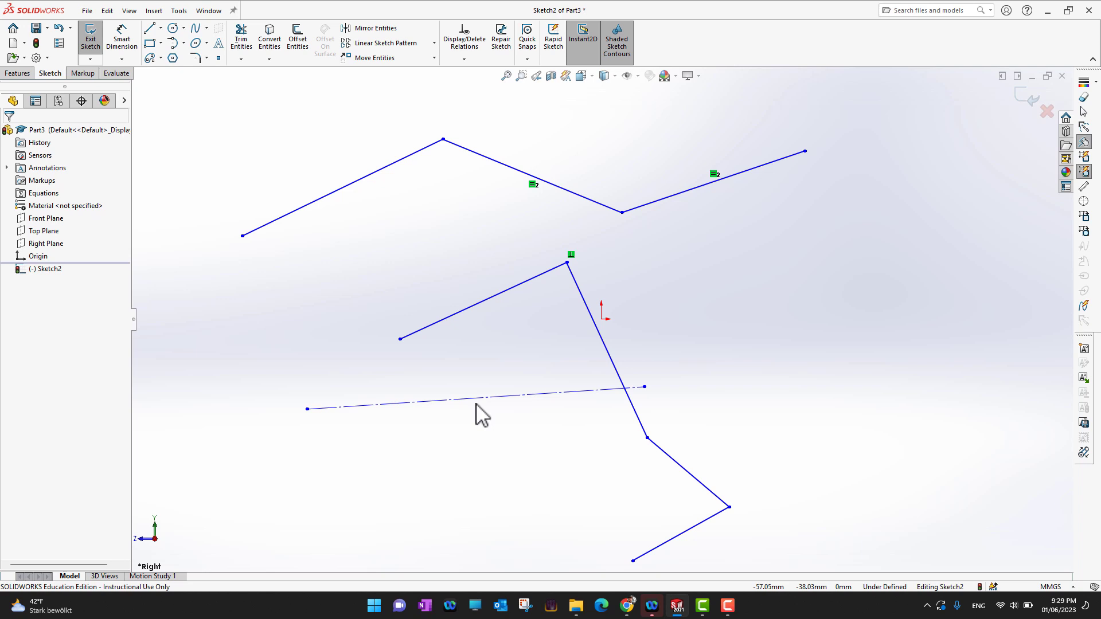
# Draw a nearly horizontal centerline below the existing construction line and finish the command after the single segment.
pyautogui.click(161, 28)
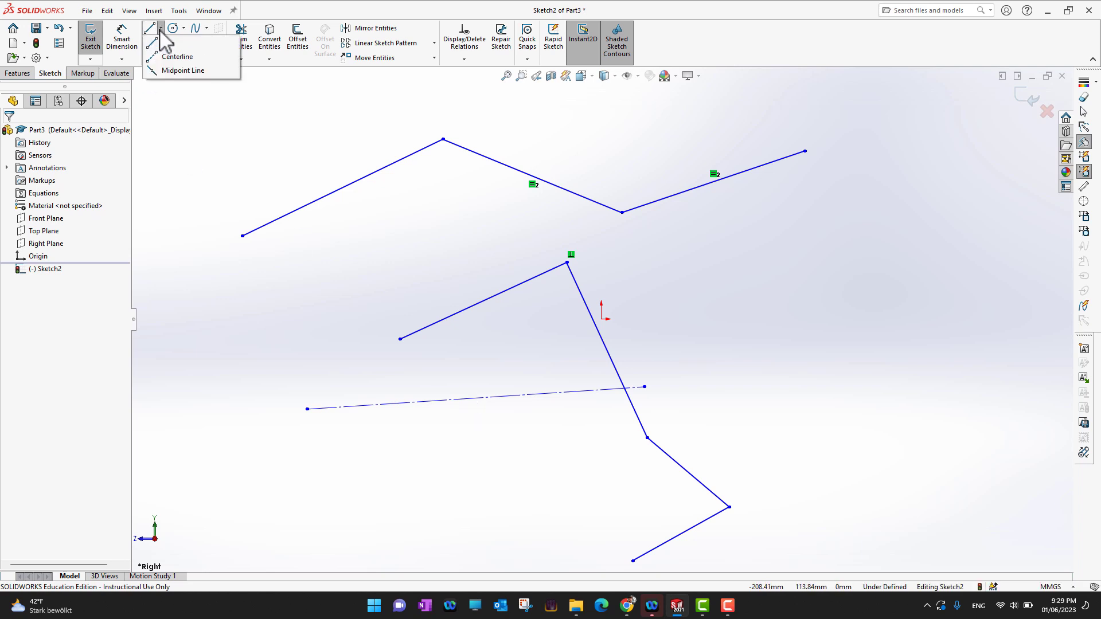
pyautogui.click(178, 56)
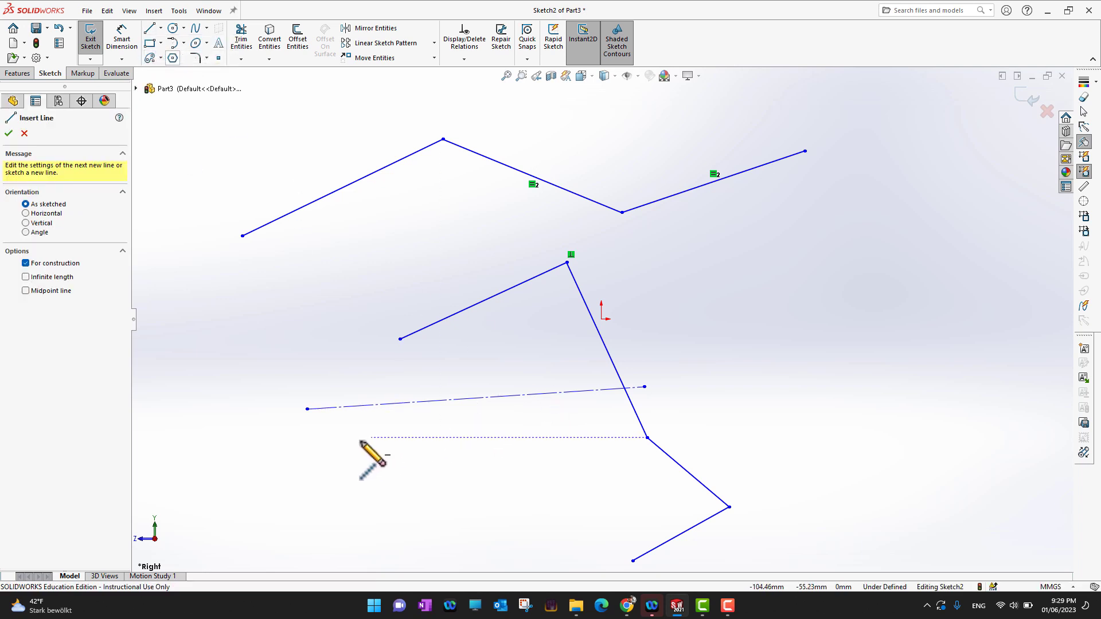
pyautogui.click(264, 442)
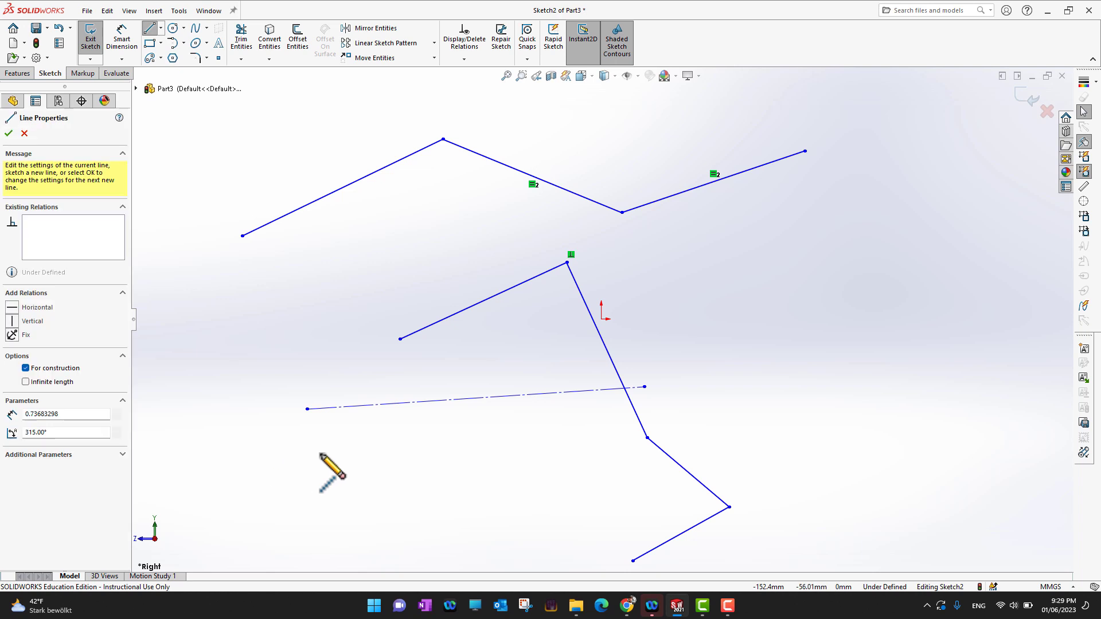
pyautogui.click(543, 445)
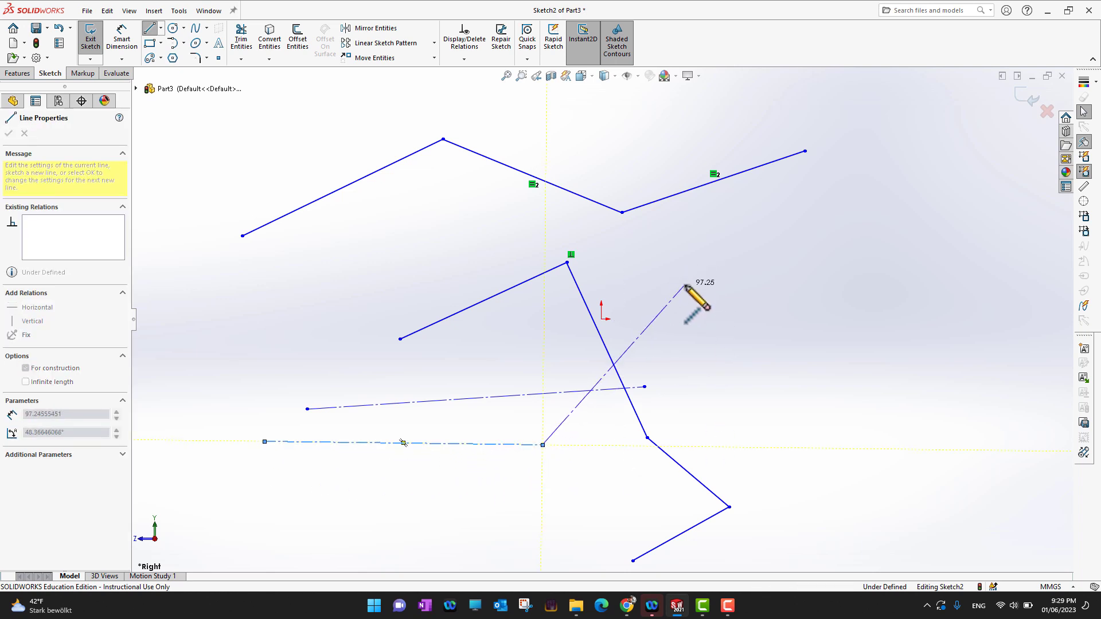
pyautogui.press('Escape')
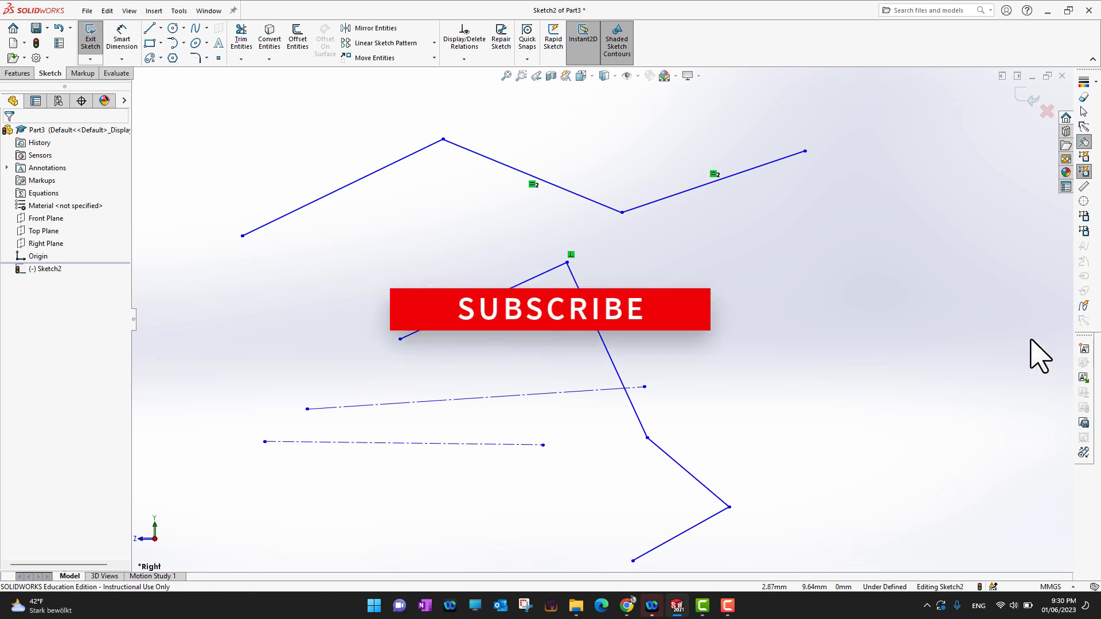
# Discard the changes to the current sketch and start a new sketch on the Front Plane.
pyautogui.click(1047, 110)
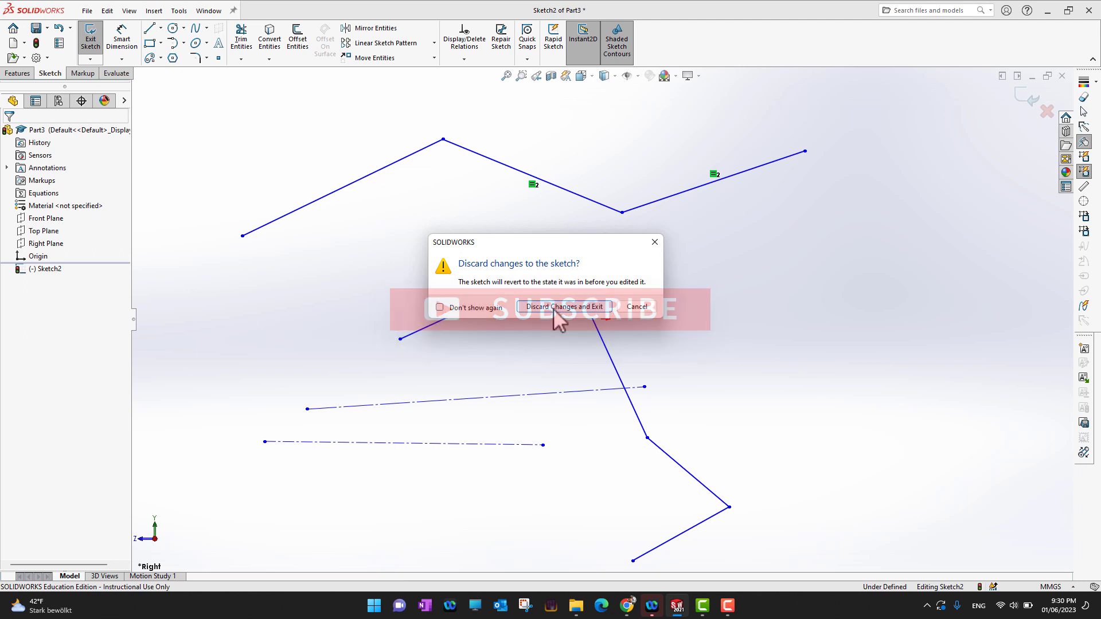
pyautogui.click(553, 307)
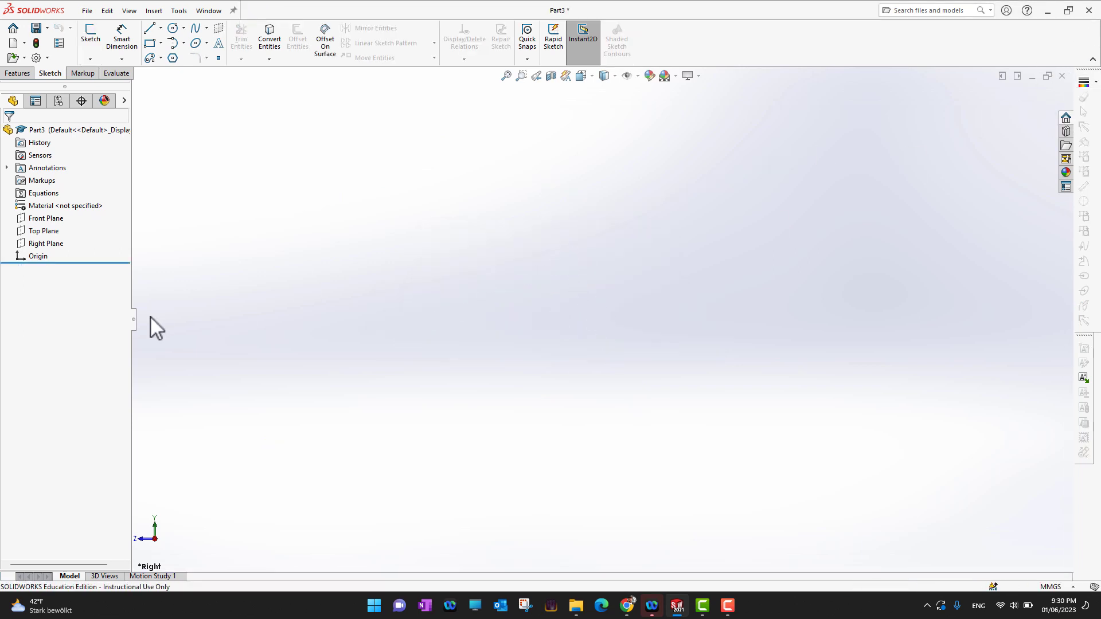
pyautogui.click(41, 220)
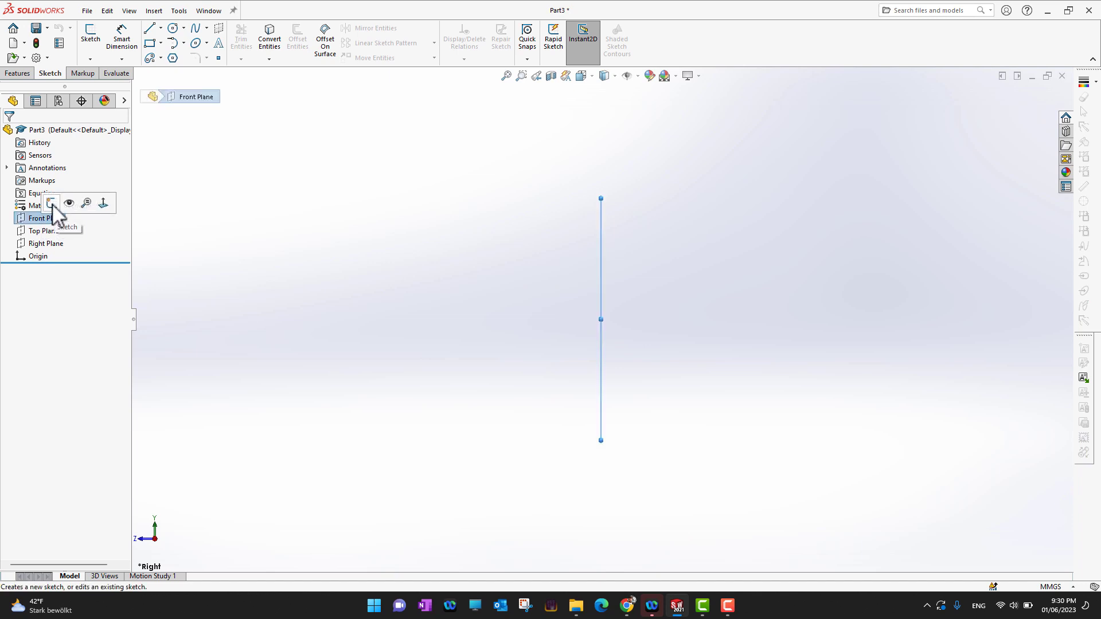
pyautogui.click(56, 205)
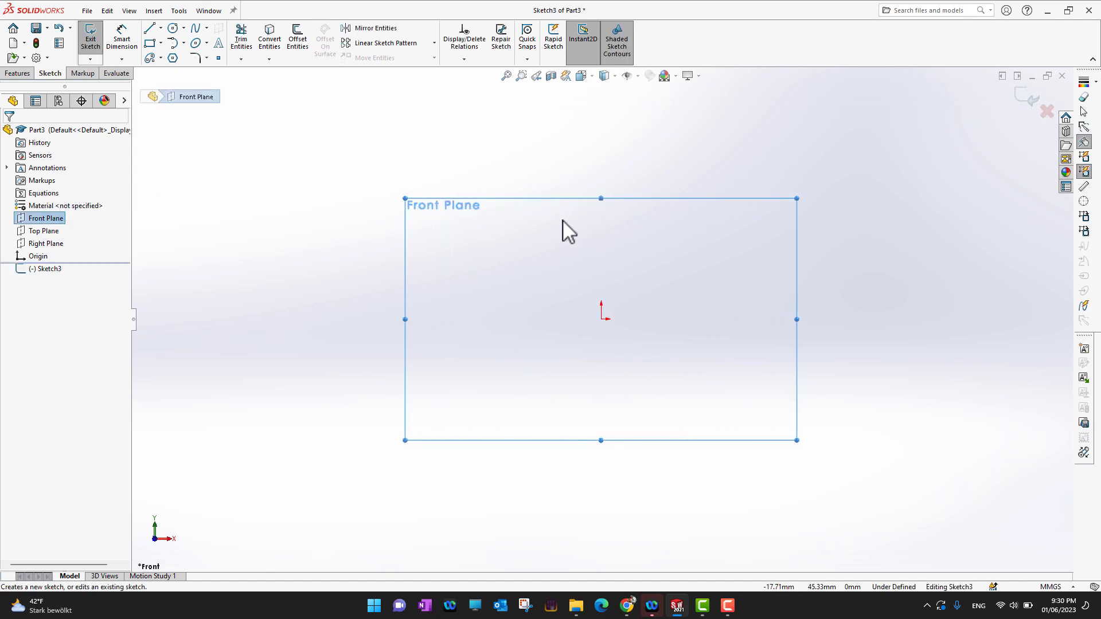
# Draw a closed, tilted four-sided outline of lines around the origin, with its upper long side about 153 mm long.
pyautogui.click(150, 30)
pyautogui.click(540, 152)
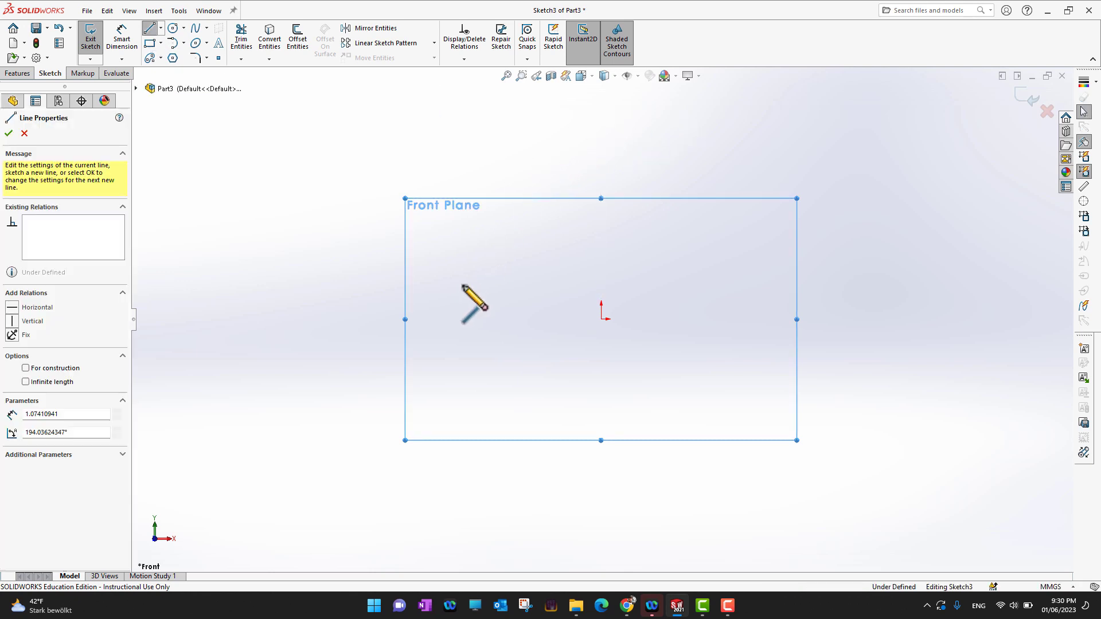
pyautogui.click(423, 337)
pyautogui.click(689, 530)
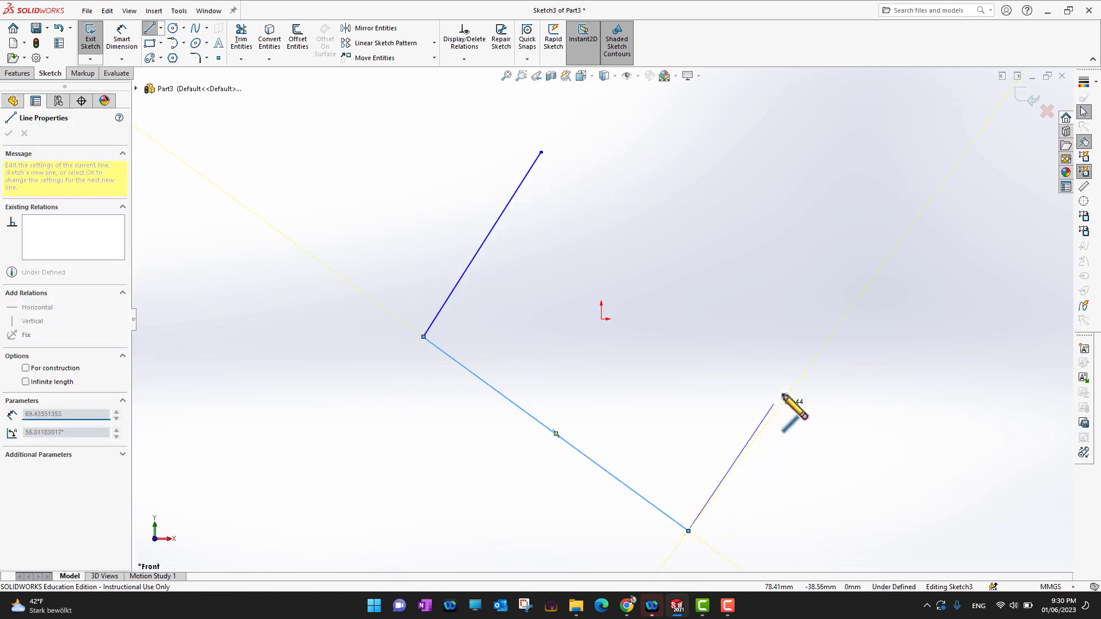
pyautogui.click(813, 351)
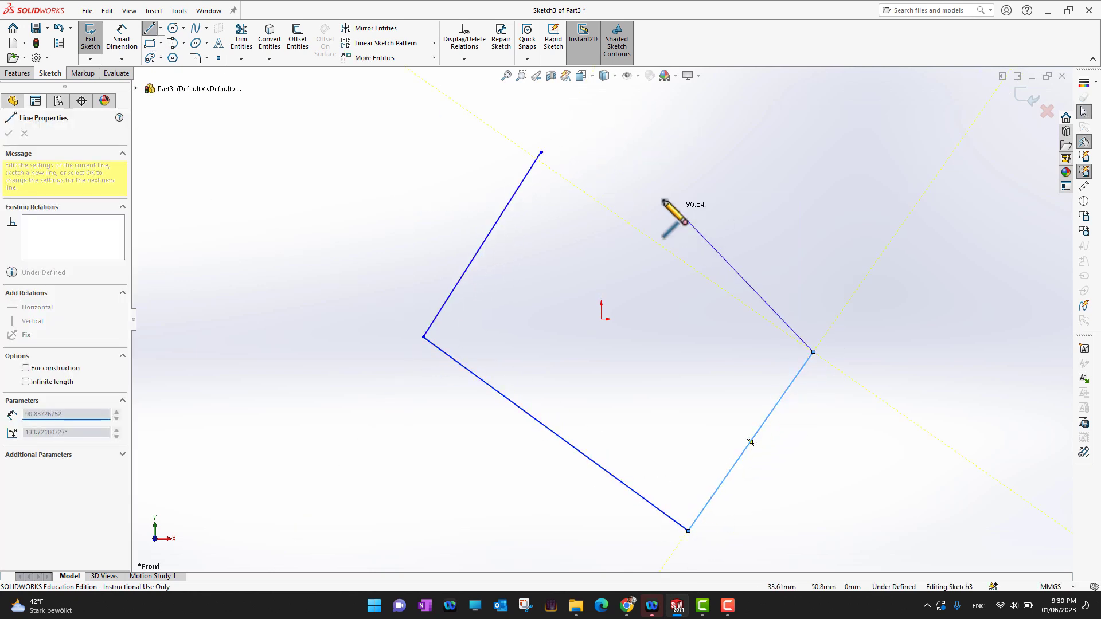
pyautogui.click(541, 152)
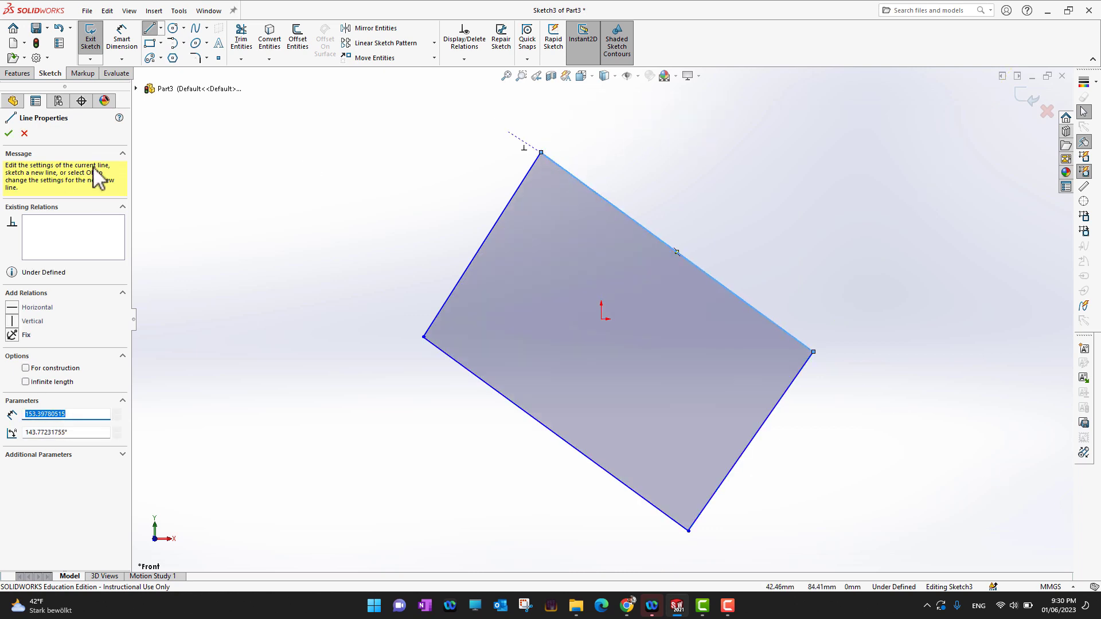
pyautogui.click(9, 133)
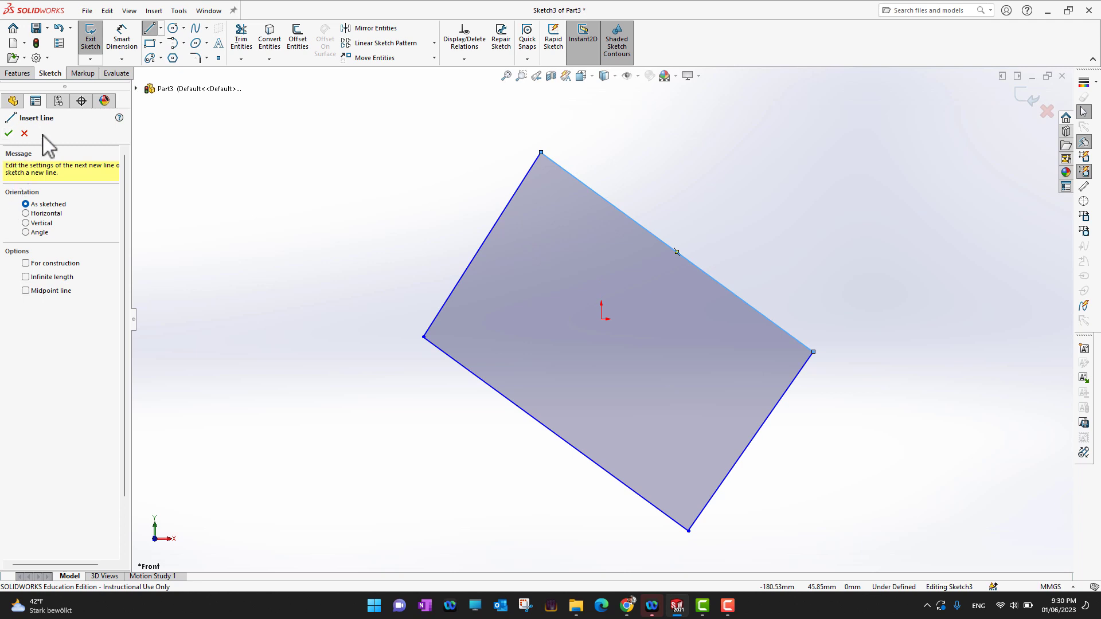
# Draw two diagonal centerlines between the opposite corners of the outline, the near-horizontal one about 177 mm long.
pyautogui.click(161, 27)
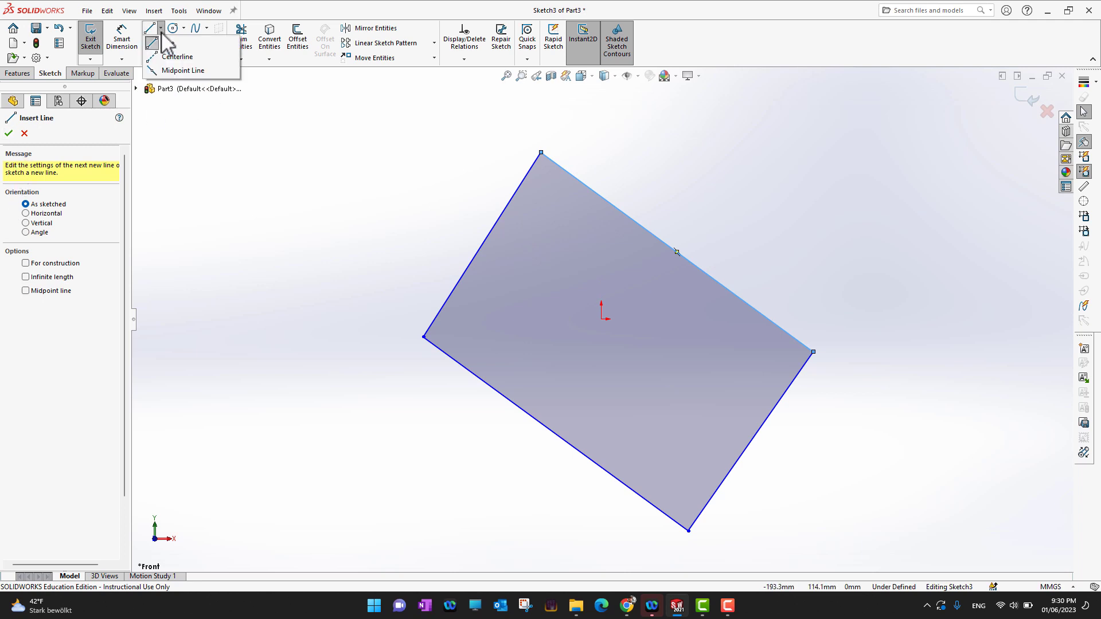
pyautogui.click(175, 57)
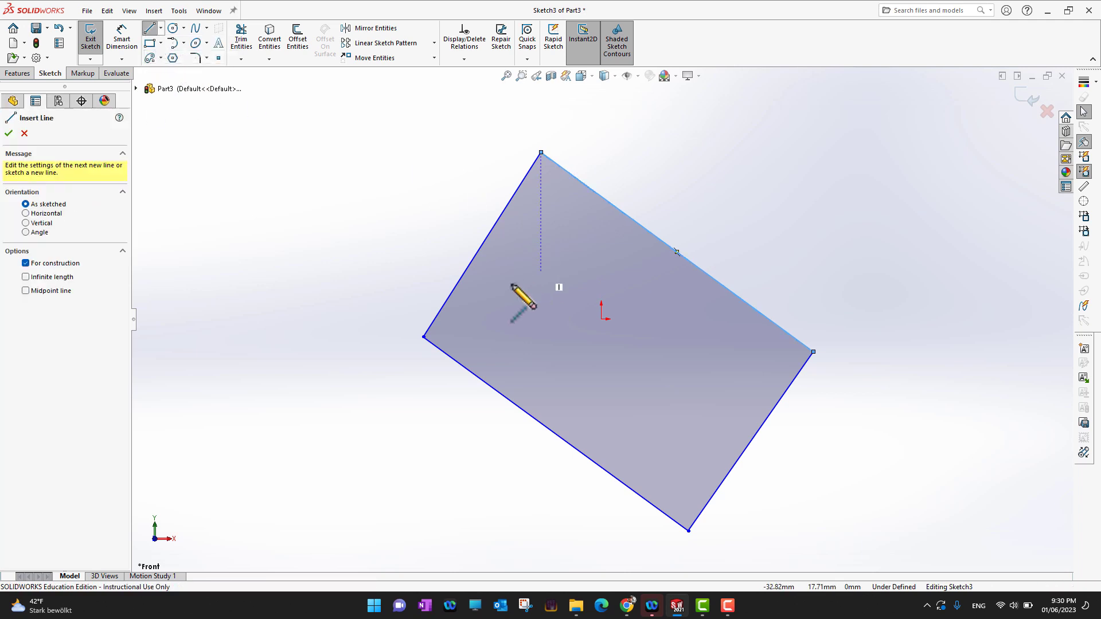
pyautogui.click(424, 338)
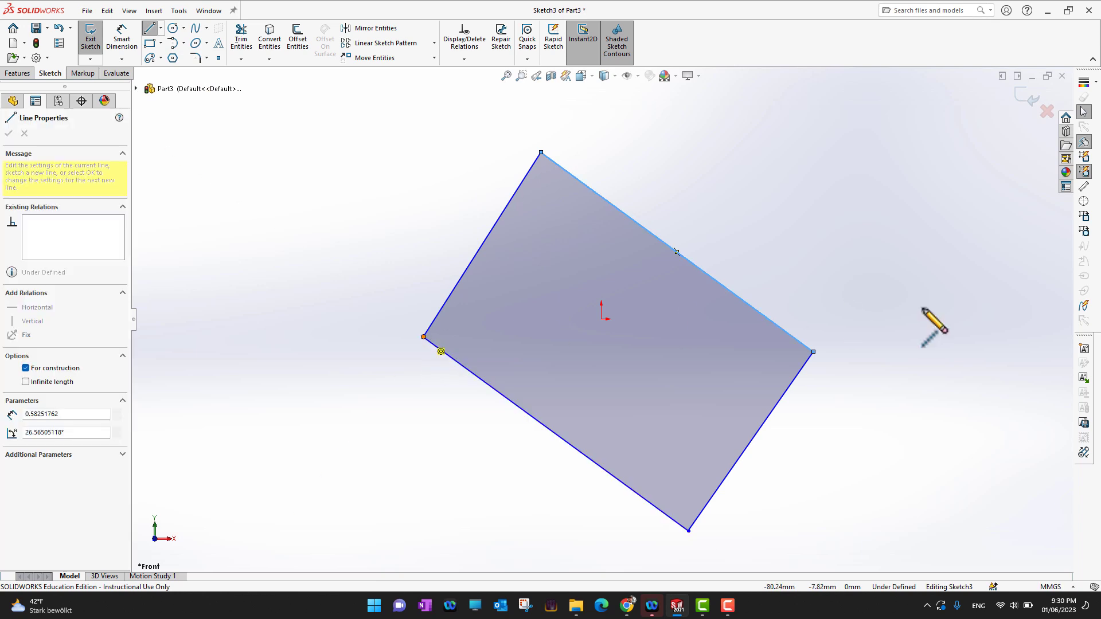
pyautogui.click(814, 352)
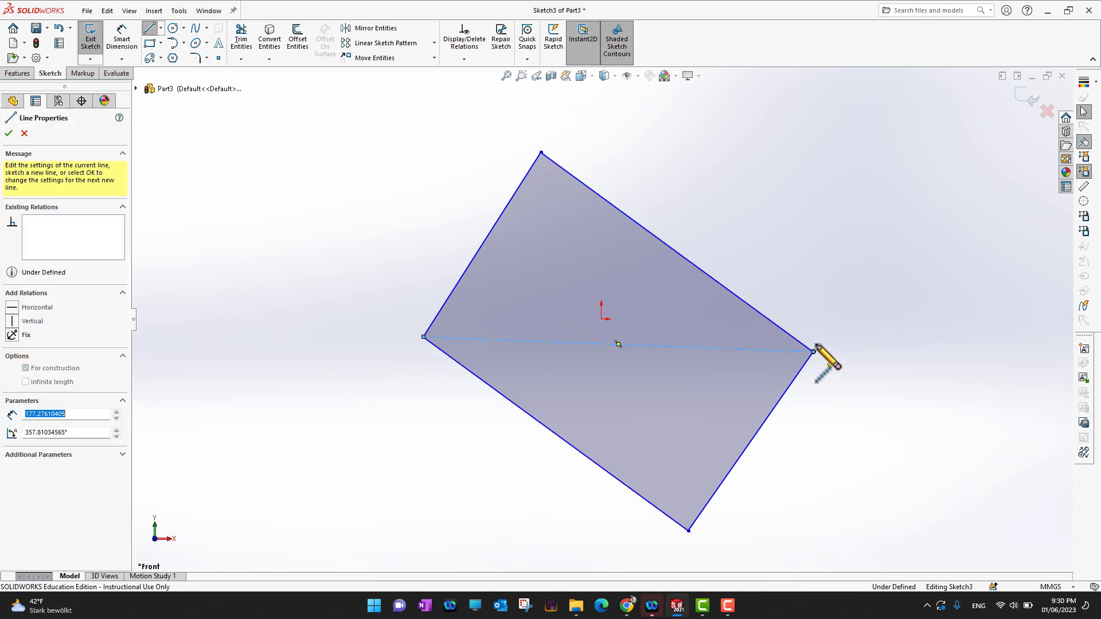
pyautogui.click(540, 153)
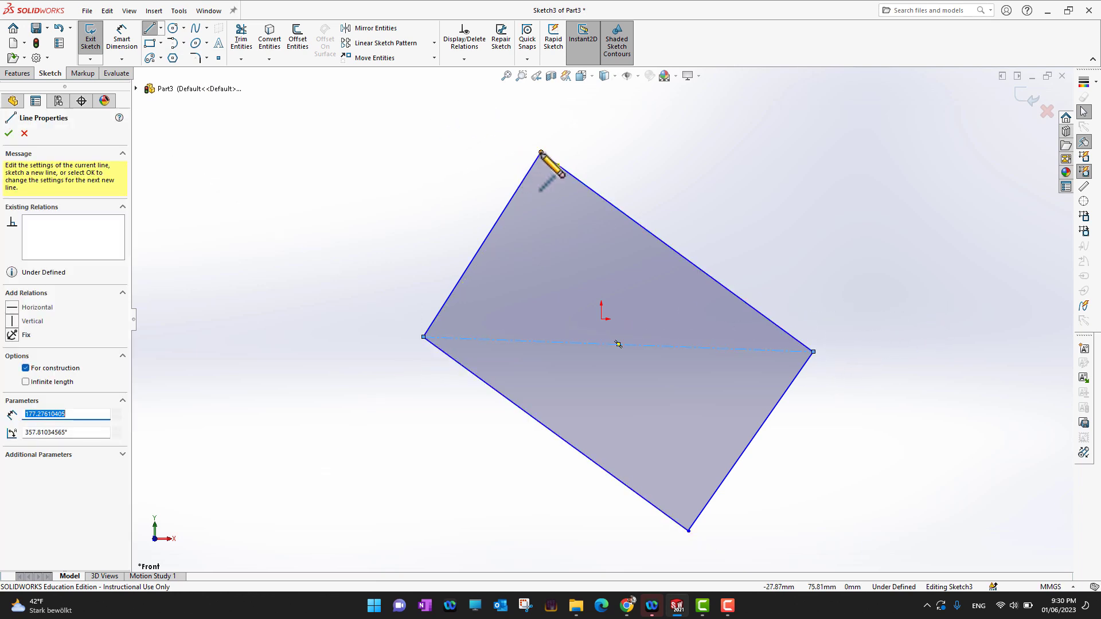
pyautogui.click(689, 531)
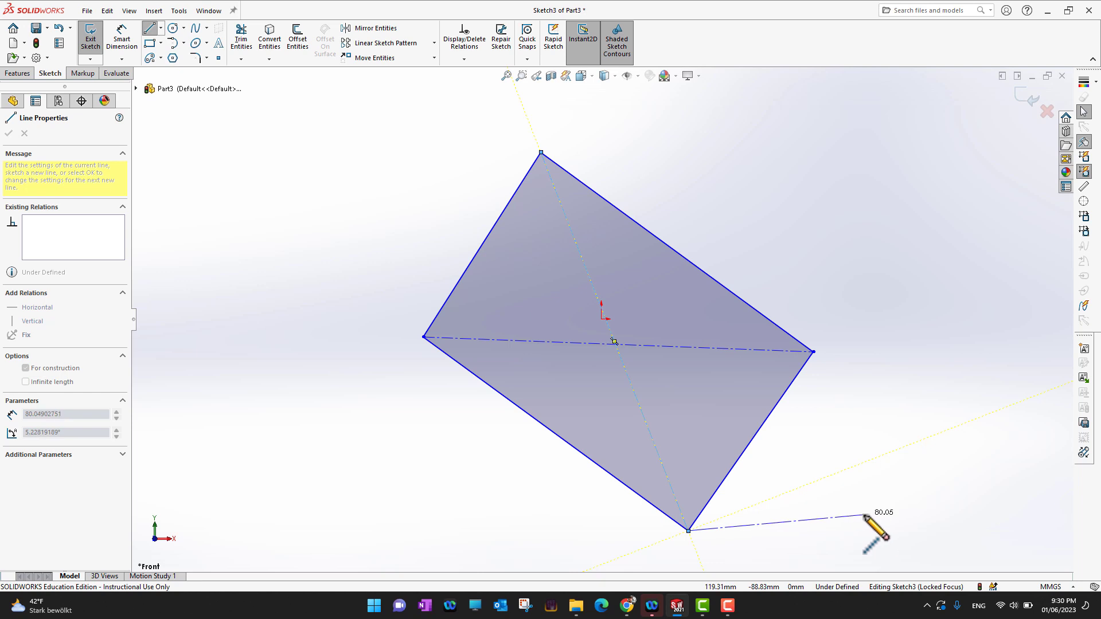
pyautogui.press('Escape')
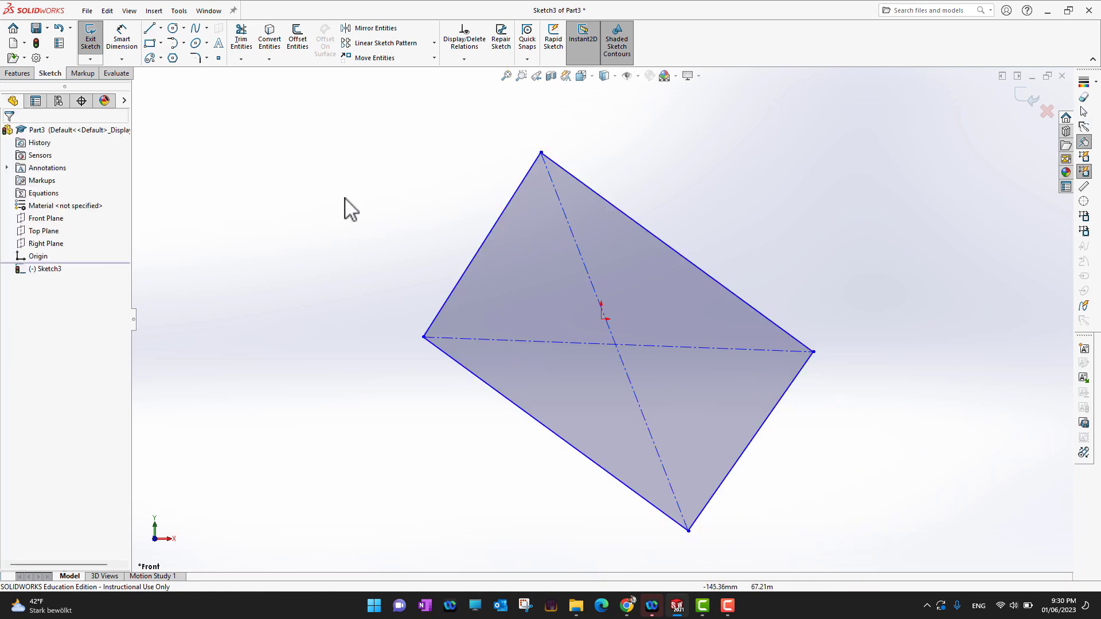
# Make the two diagonal construction lines perpendicular and shift the outline's upper edge slightly outward, to about 117 mm long.
pyautogui.click(667, 345)
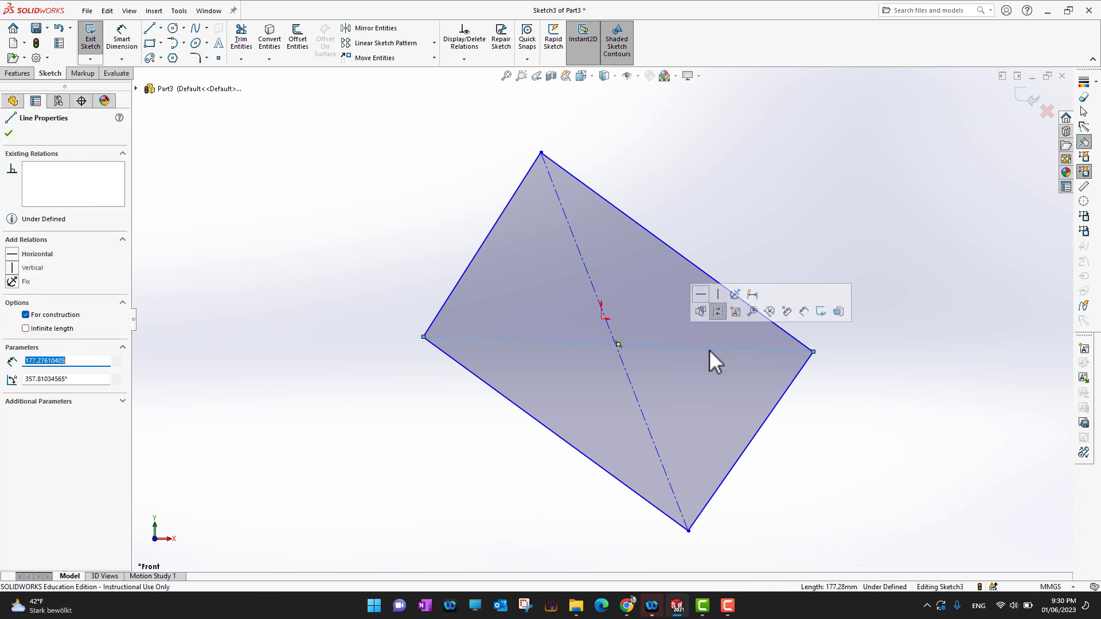
pyautogui.keyDown('ctrl'); pyautogui.click(570, 229); pyautogui.keyUp('ctrl')
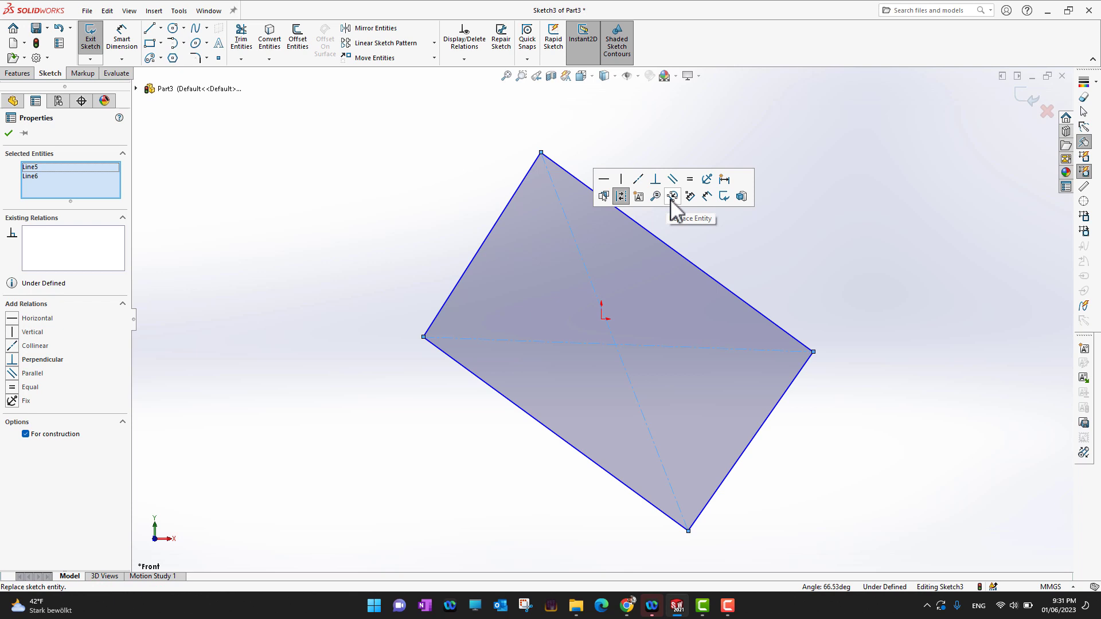
pyautogui.click(49, 360)
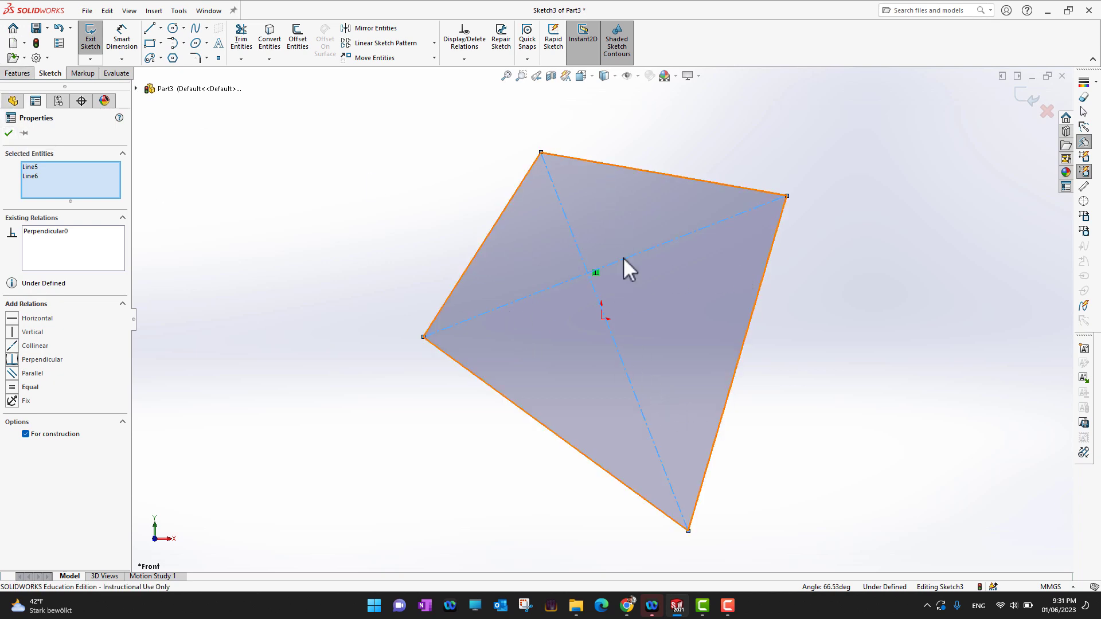
pyautogui.click(8, 133)
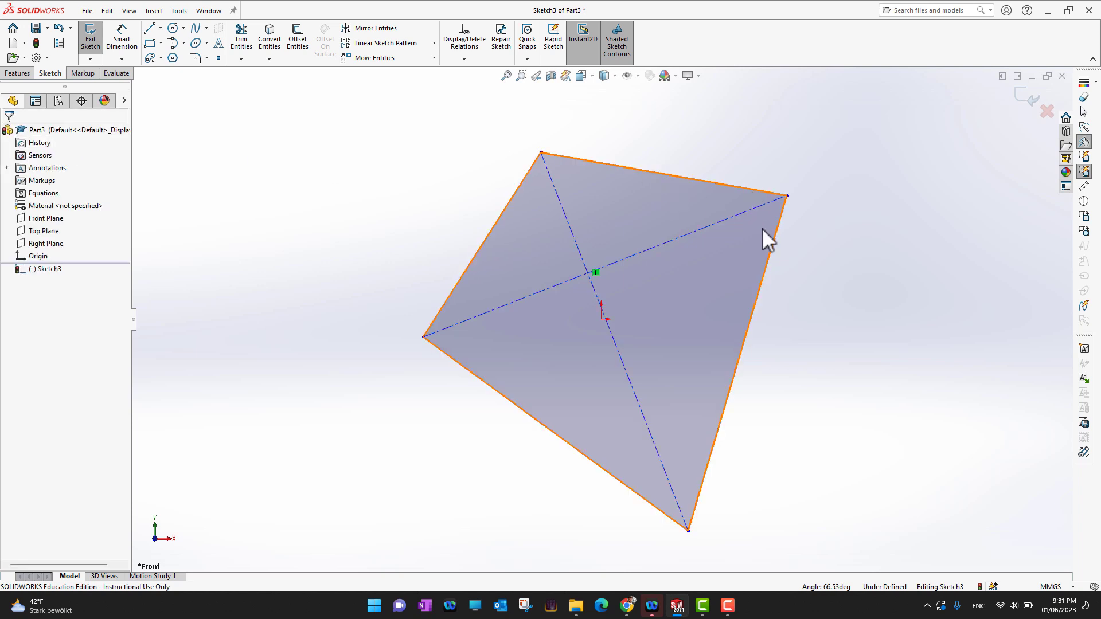
pyautogui.moveTo(736, 191)
pyautogui.mouseDown()
pyautogui.moveTo(697, 189)
pyautogui.moveTo(762, 180)
pyautogui.moveTo(729, 189)
pyautogui.mouseUp()
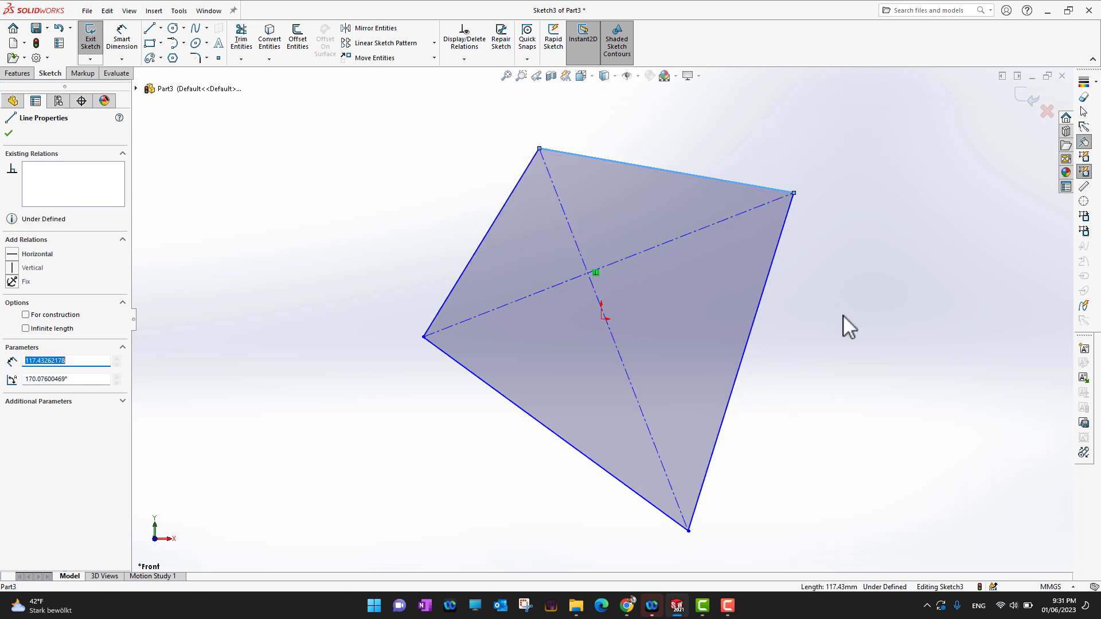
pyautogui.click(845, 325)
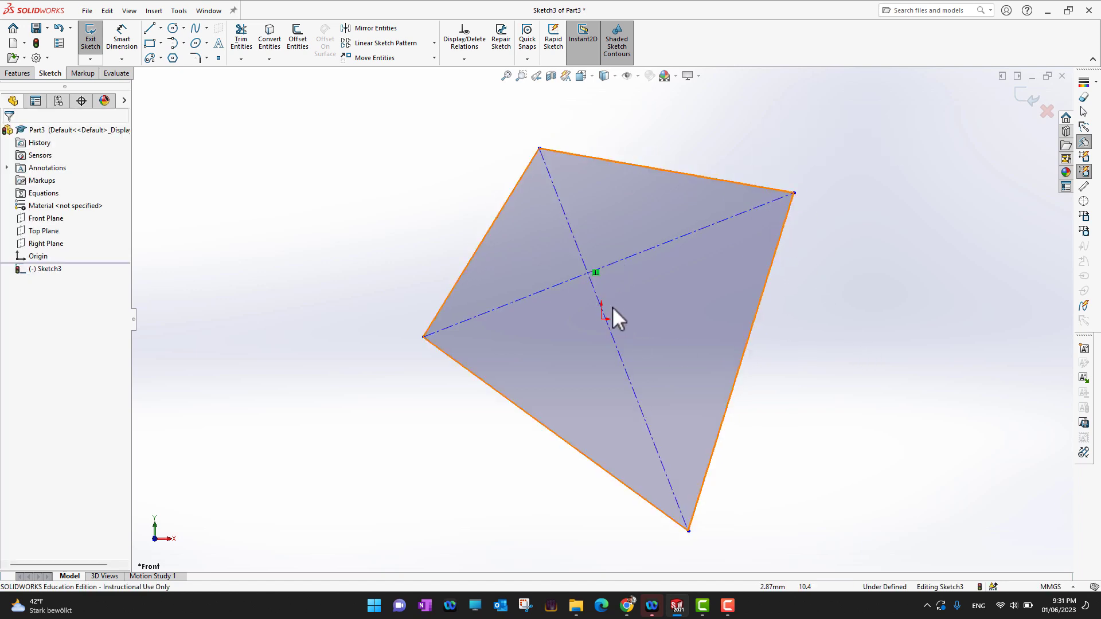
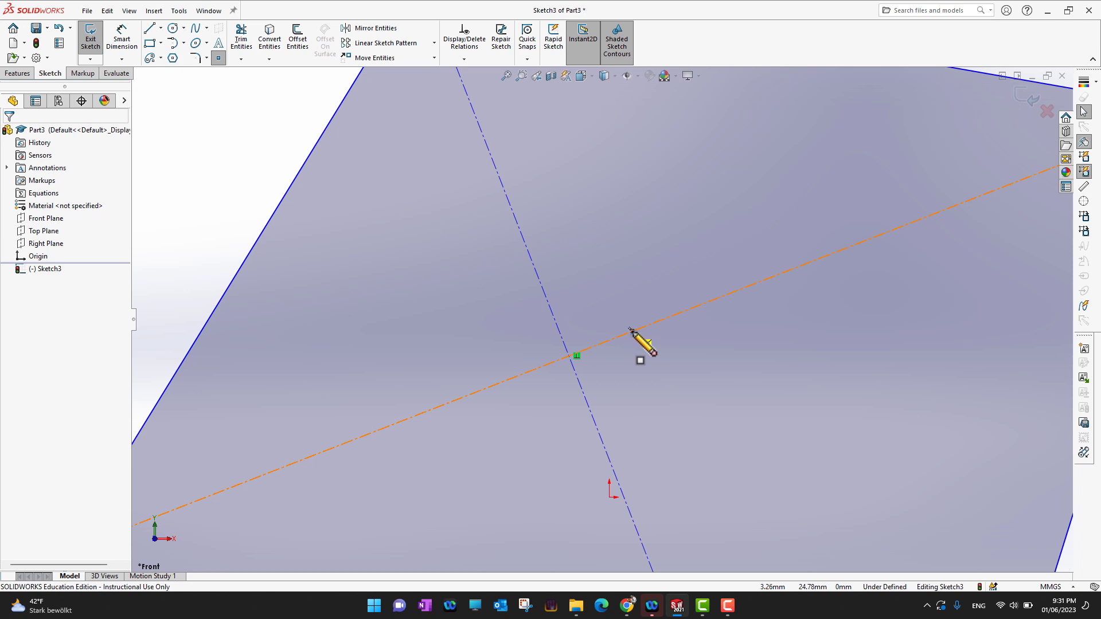
# Place two coincident sketch points at the midpoint of the diagonal that rises toward the upper-right corner.
pyautogui.click(631, 331)
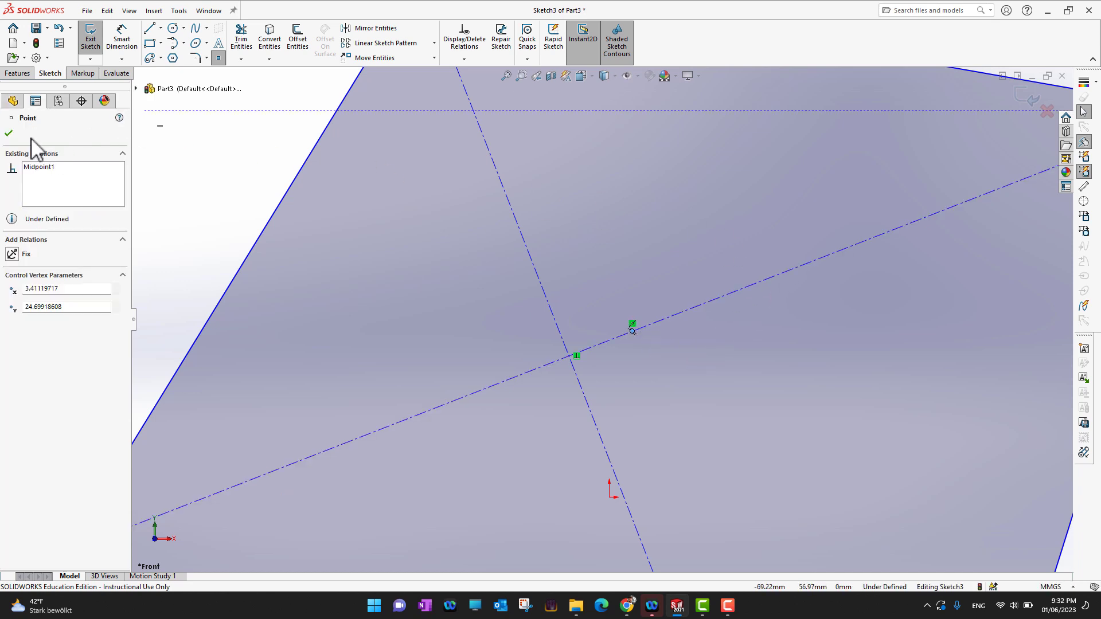
pyautogui.click(9, 134)
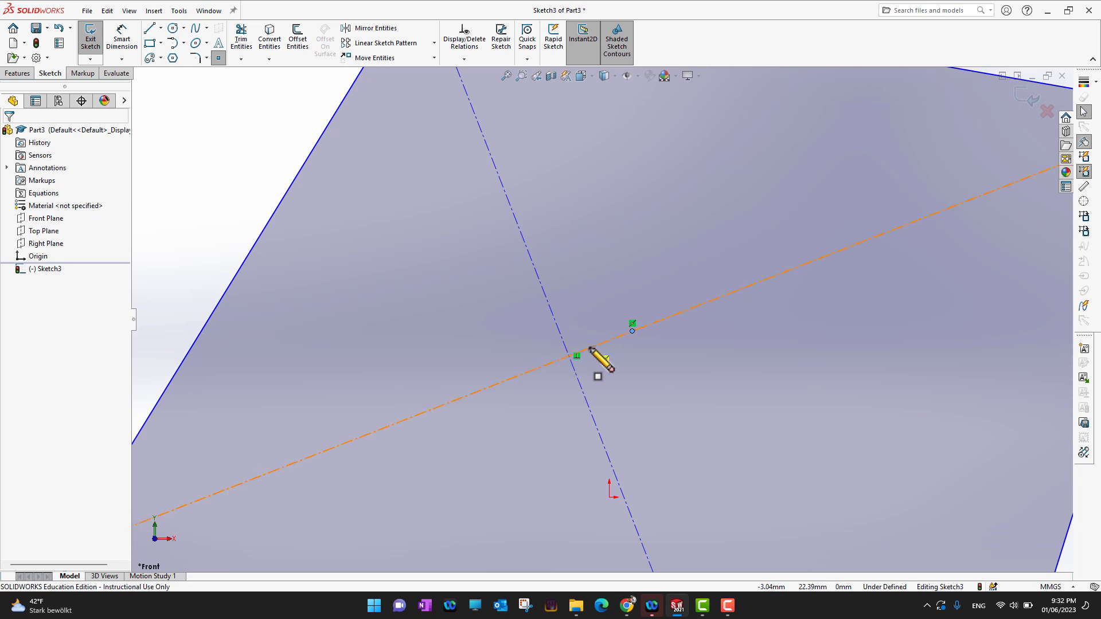
pyautogui.scroll(-1, 630, 363)
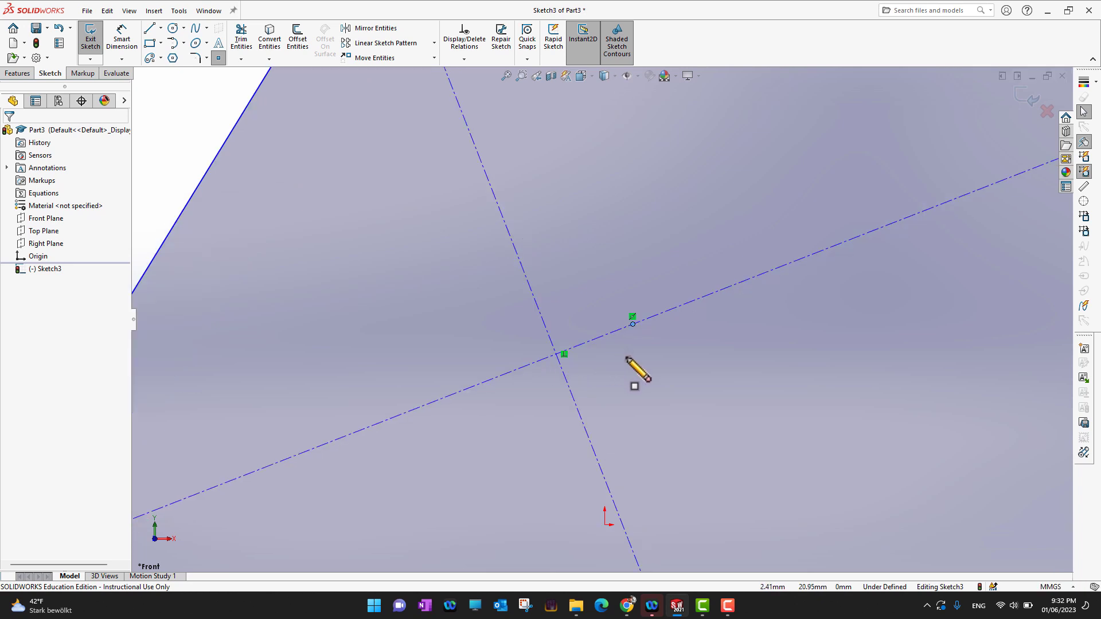
pyautogui.click(634, 326)
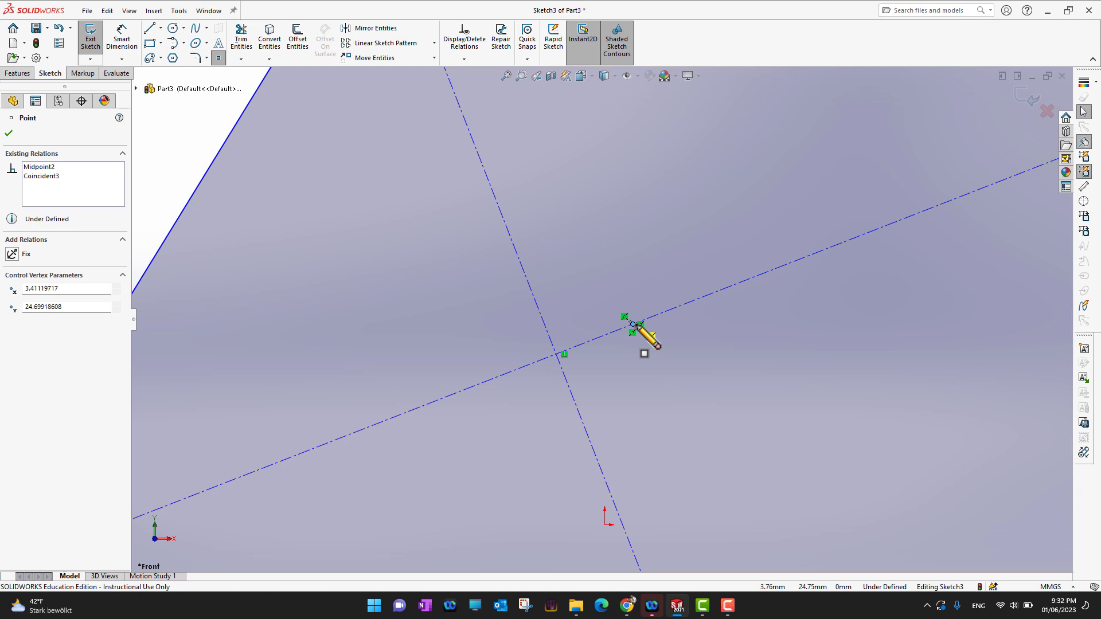
pyautogui.click(546, 325)
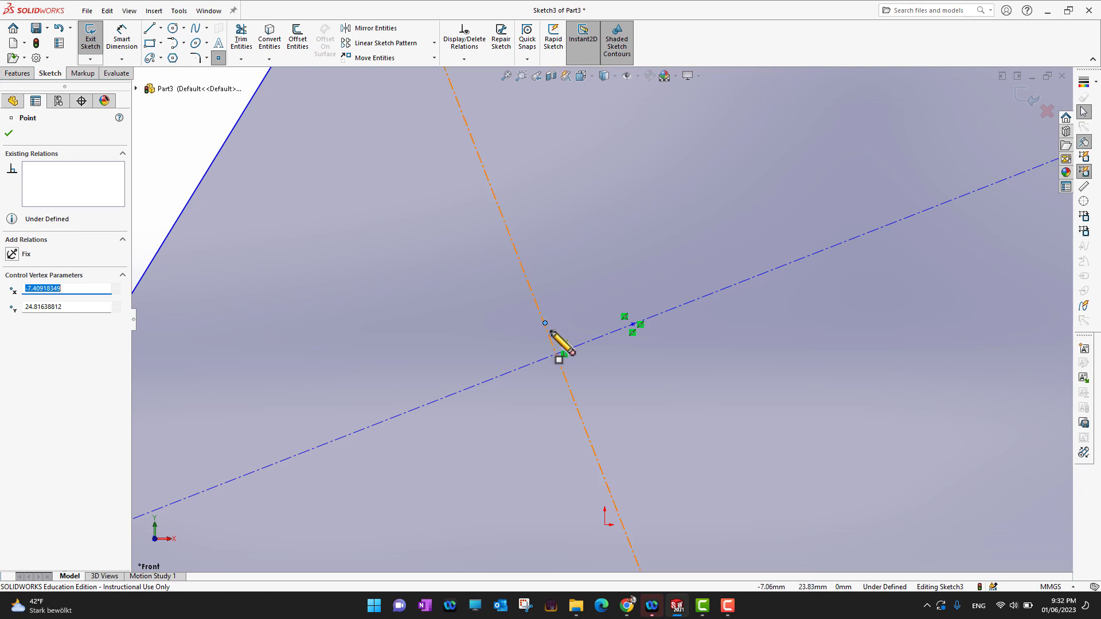
pyautogui.press('Escape')
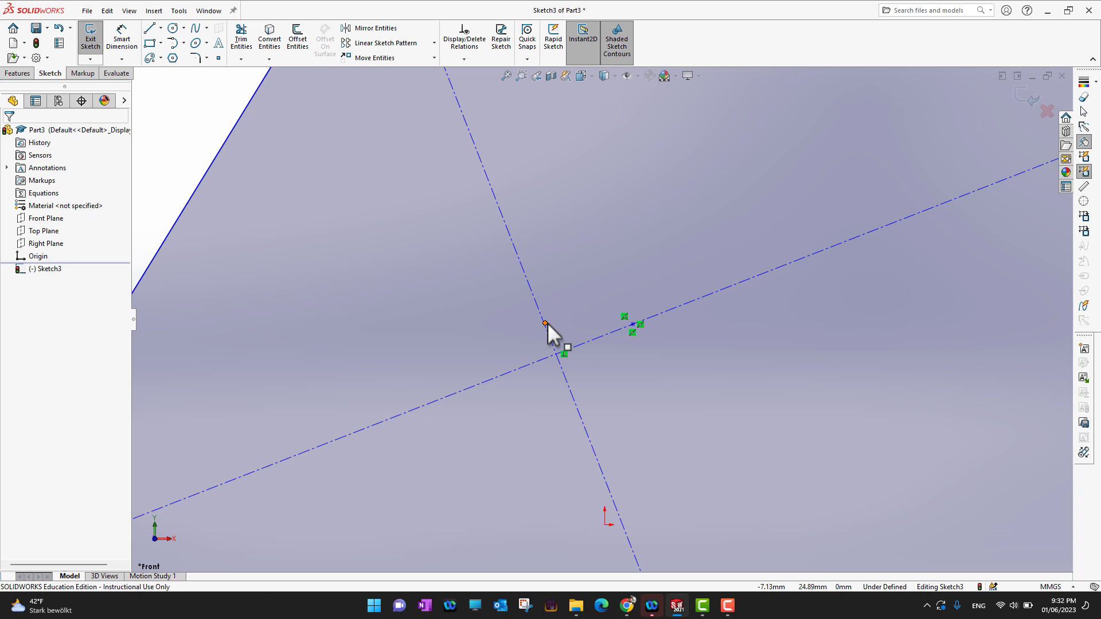
pyautogui.click(547, 324)
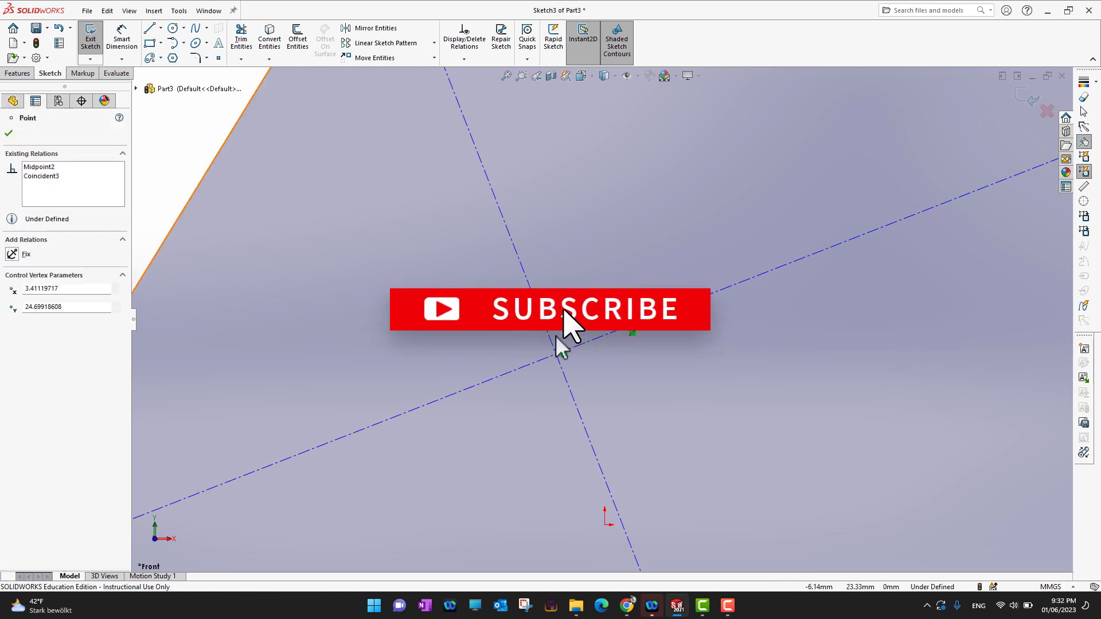
pyautogui.click(9, 133)
# Add a Midpoint relation between the sketch point on the rising diagonal and the steep diagonal centerline so both diagonals share one midpoint.
pyautogui.scroll(-1, 657, 297)
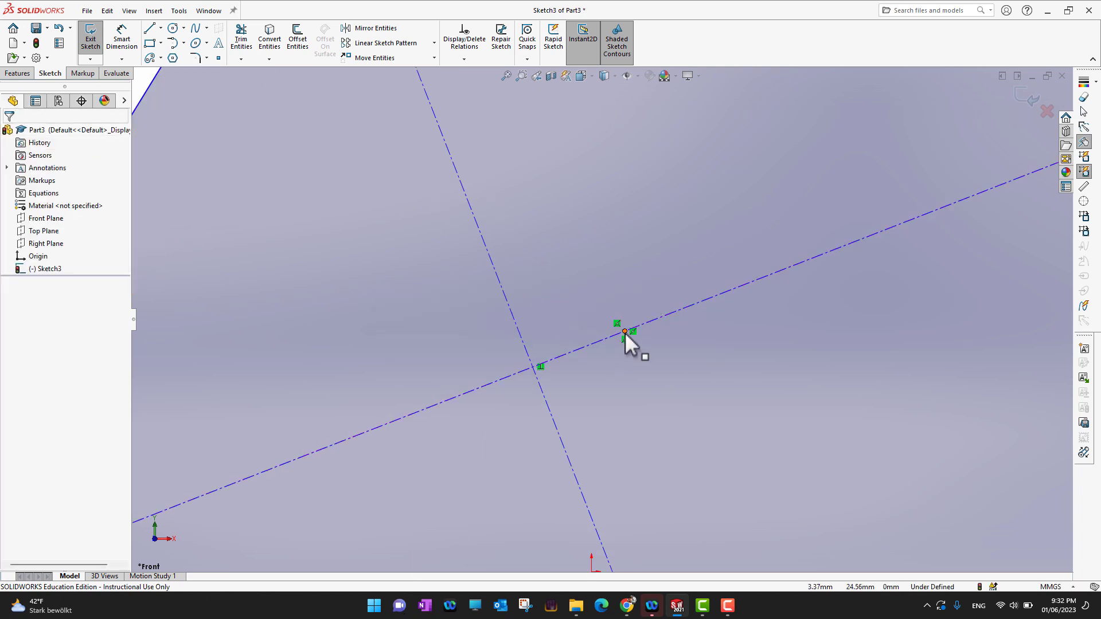
pyautogui.click(625, 332)
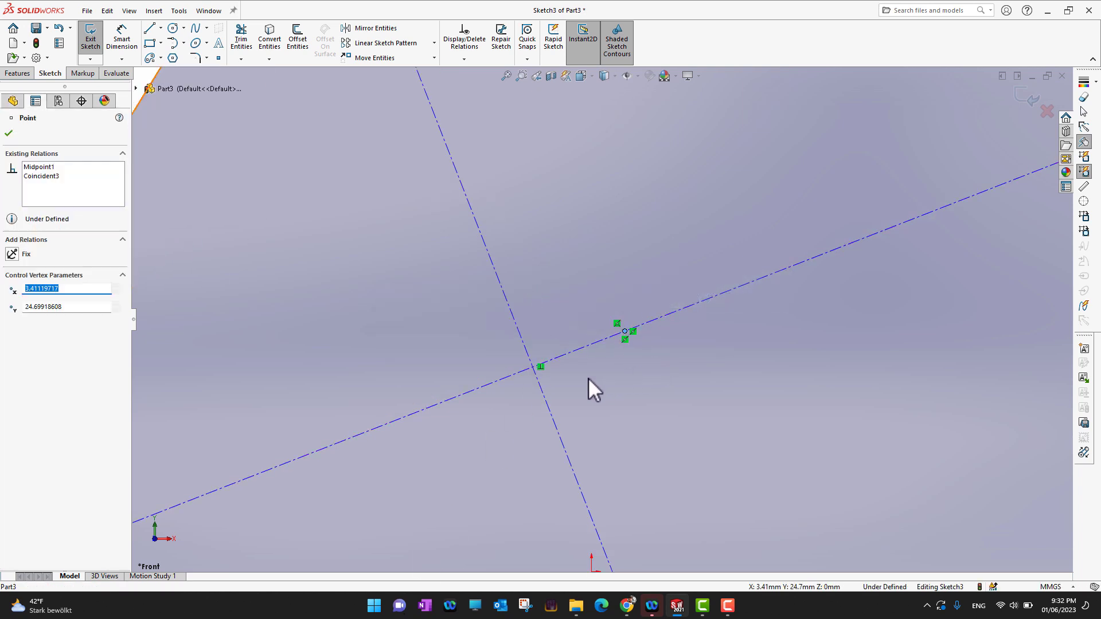
pyautogui.keyDown('ctrl'); pyautogui.click(556, 426); pyautogui.keyUp('ctrl')
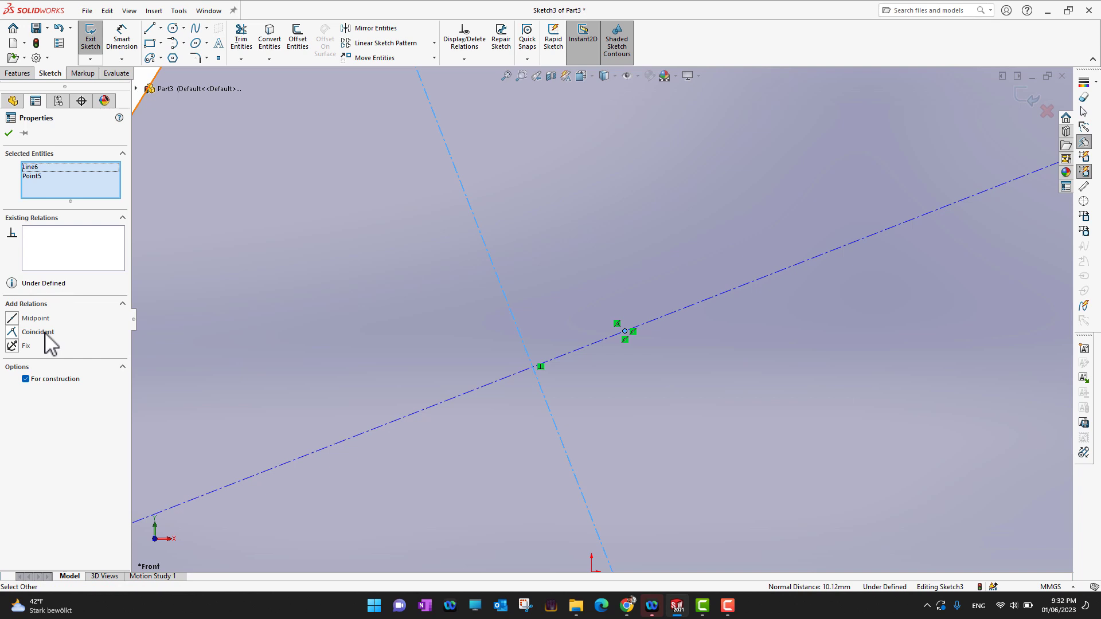
pyautogui.click(31, 319)
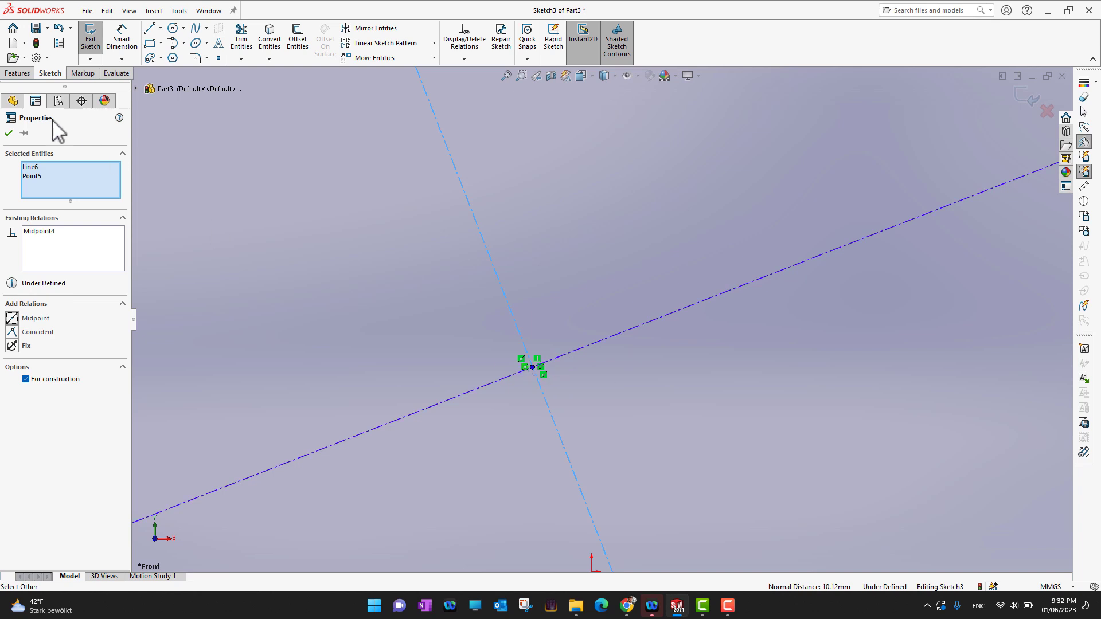
pyautogui.click(9, 133)
pyautogui.scroll(6, 456, 328)
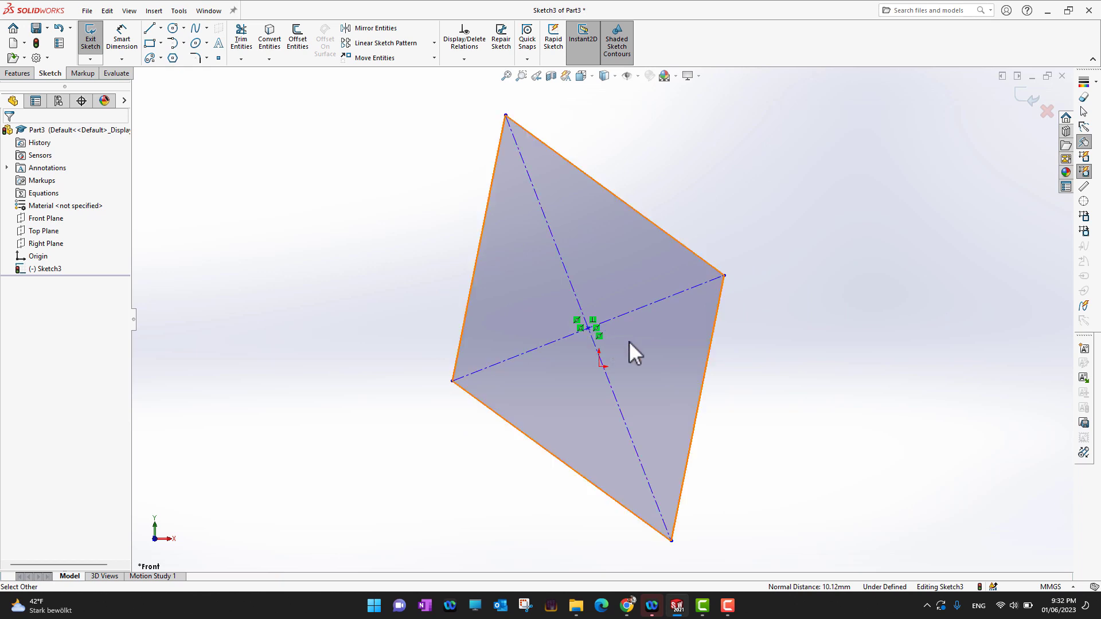
# Make the shared midpoint of the two diagonals coincident with the origin, keeping the sketch in front view.
pyautogui.scroll(-8, 616, 339)
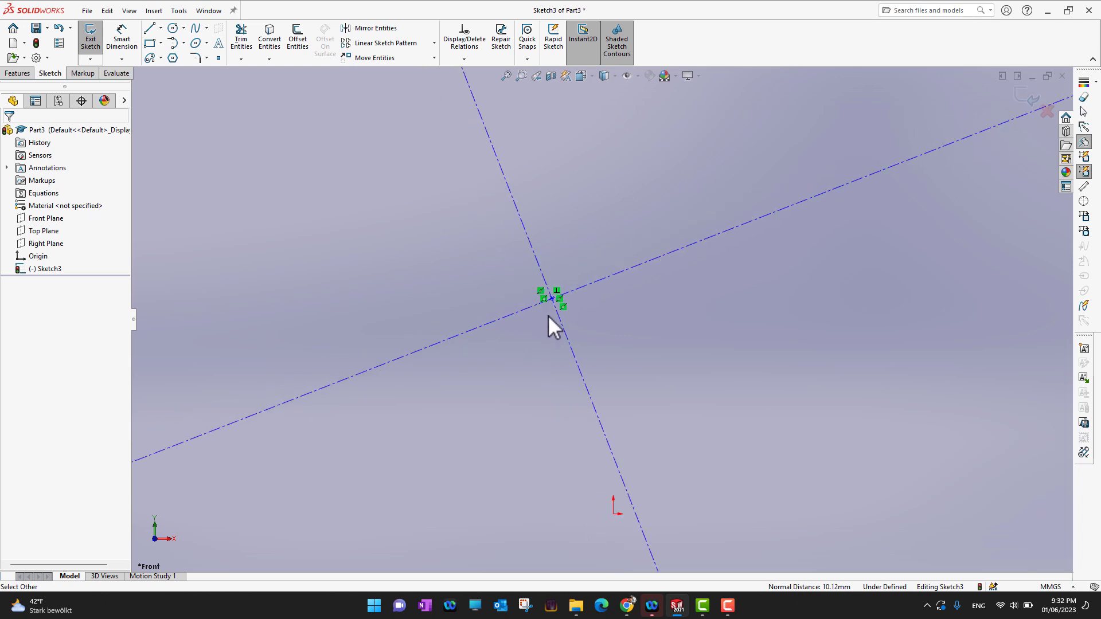
pyautogui.click(551, 298)
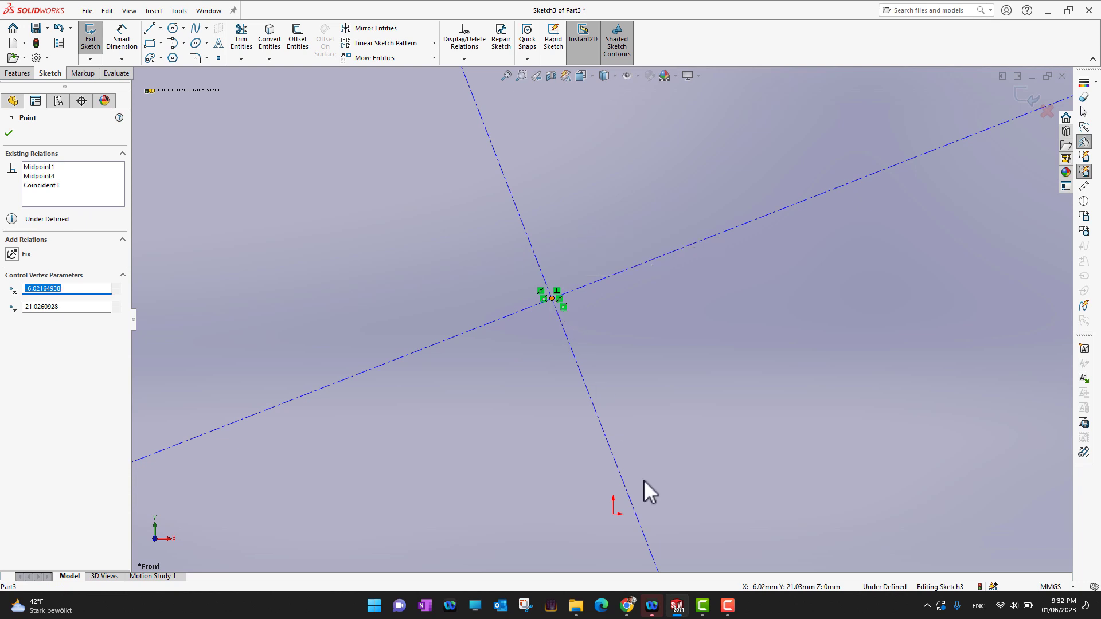
pyautogui.keyDown('ctrl'); pyautogui.click(614, 514); pyautogui.keyUp('ctrl')
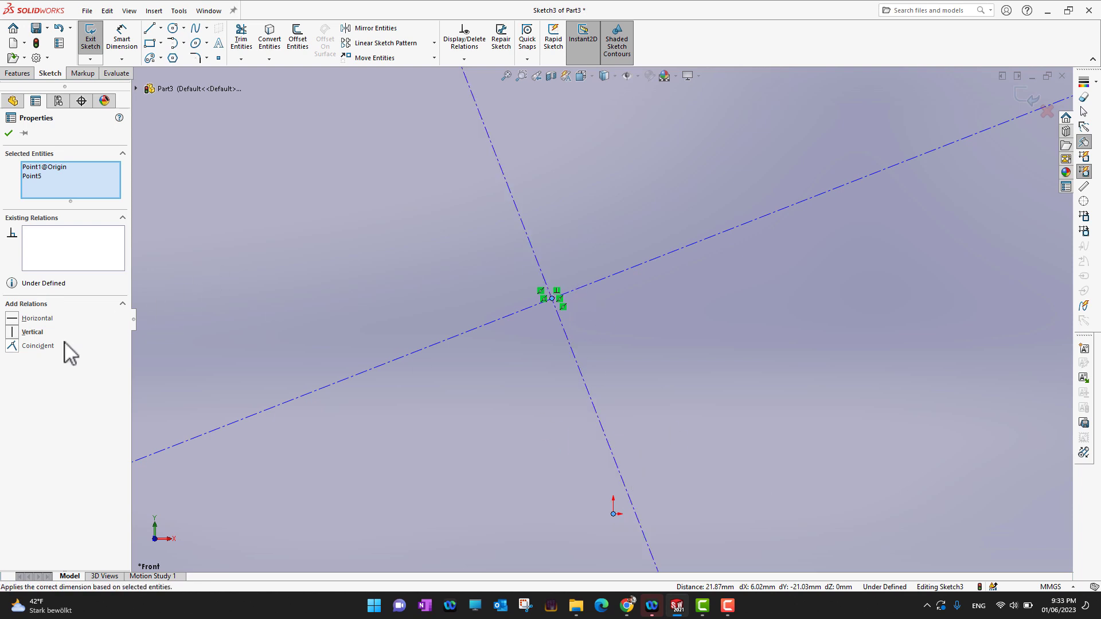
pyautogui.click(38, 346)
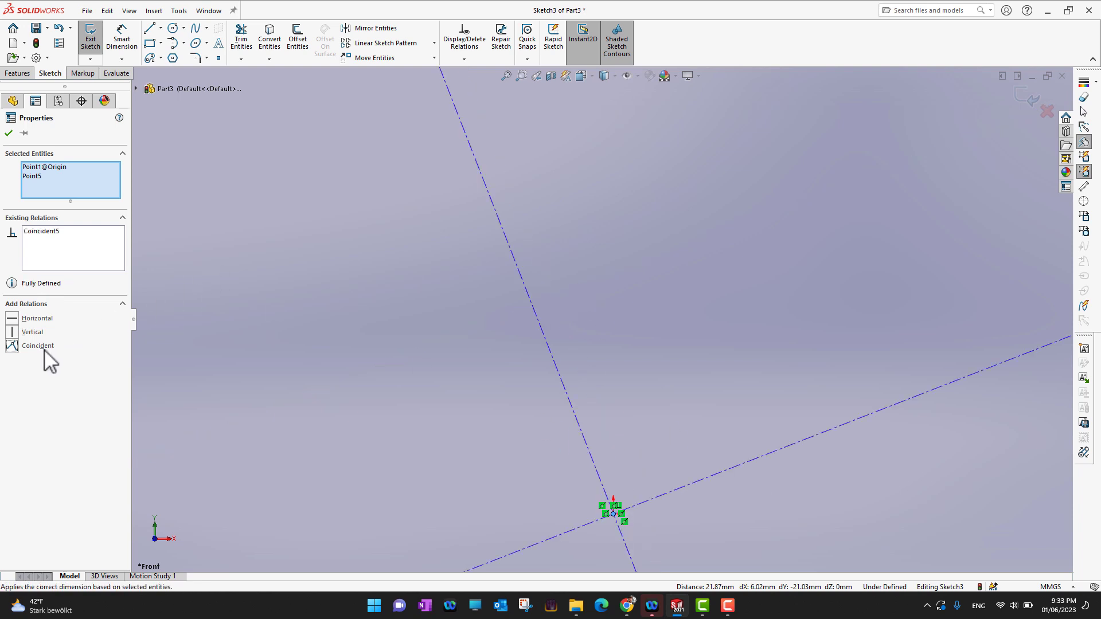
pyautogui.scroll(5, 624, 356)
pyautogui.scroll(-2, 624, 356)
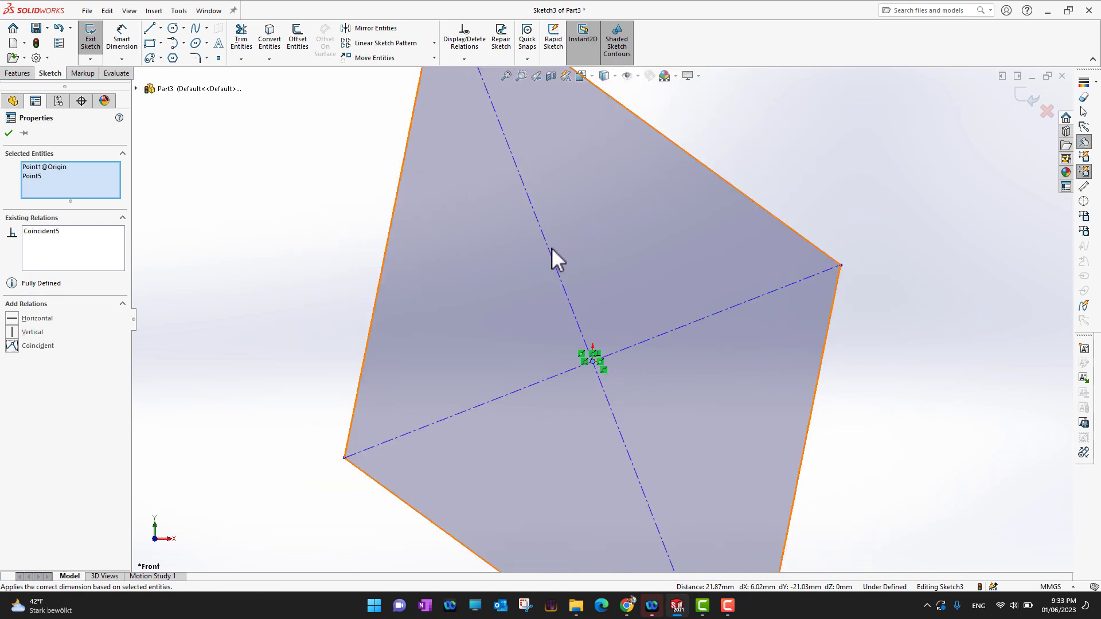
pyautogui.scroll(3, 611, 352)
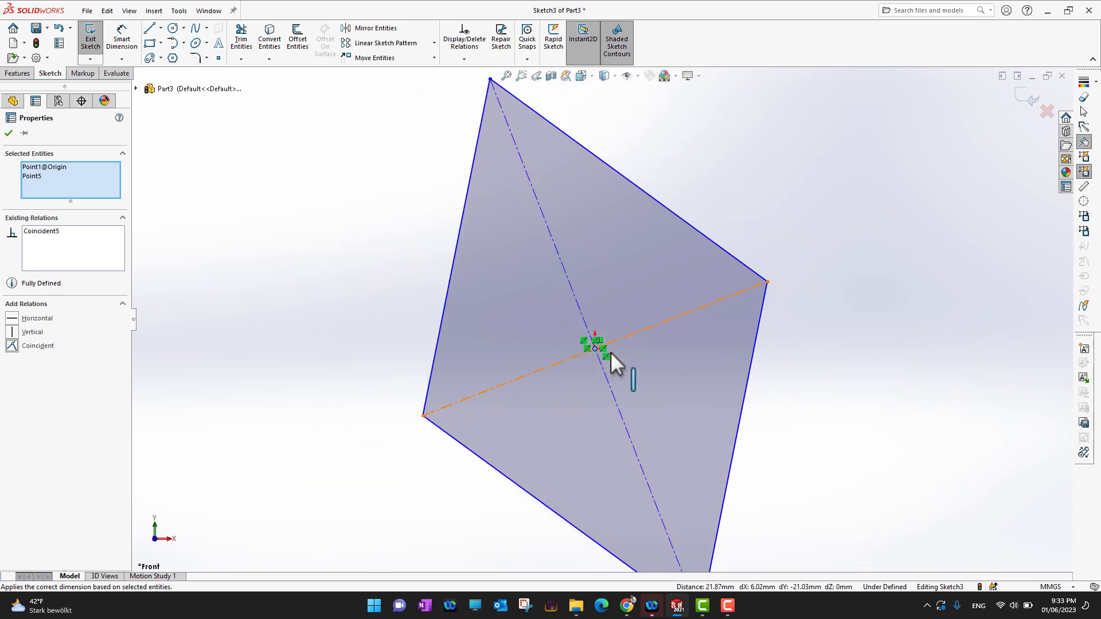
pyautogui.moveTo(777, 485)
pyautogui.mouseDown(button='middle')
pyautogui.moveTo(738, 430)
pyautogui.moveTo(707, 475)
pyautogui.moveTo(791, 514)
pyautogui.moveTo(745, 466)
pyautogui.moveTo(728, 457)
pyautogui.moveTo(723, 468)
pyautogui.mouseUp(button='middle')
pyautogui.press('space')
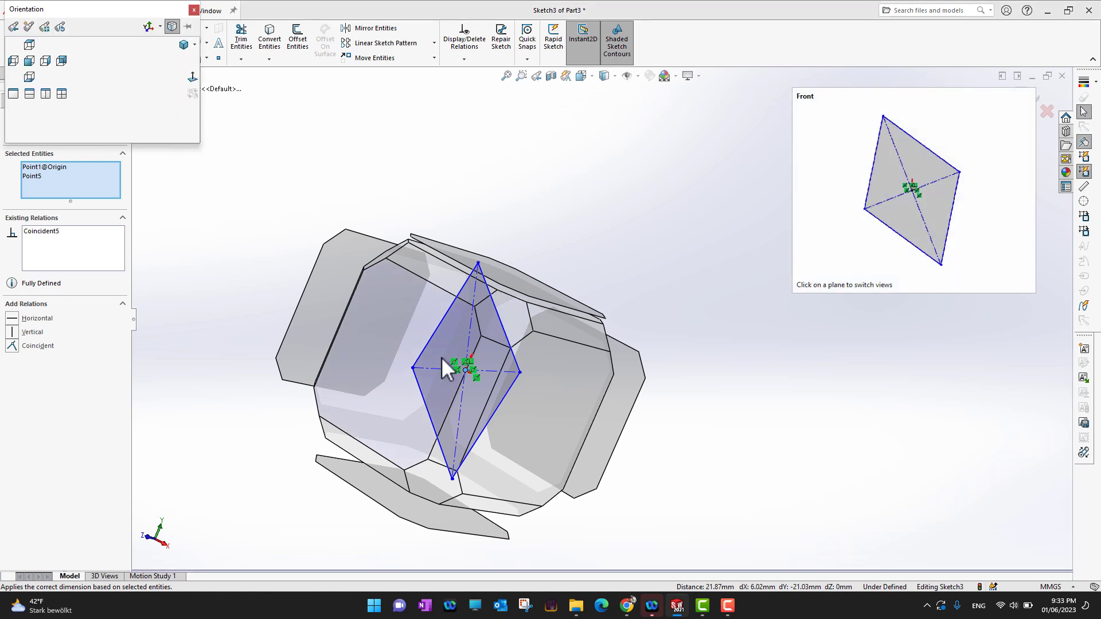
pyautogui.click(445, 359)
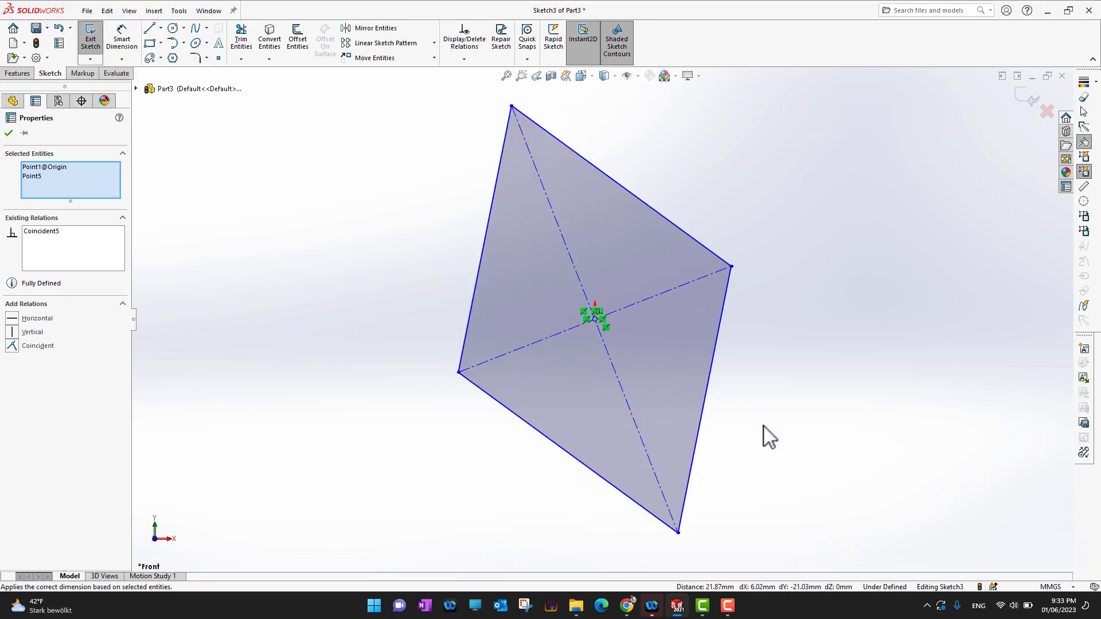
pyautogui.click(10, 134)
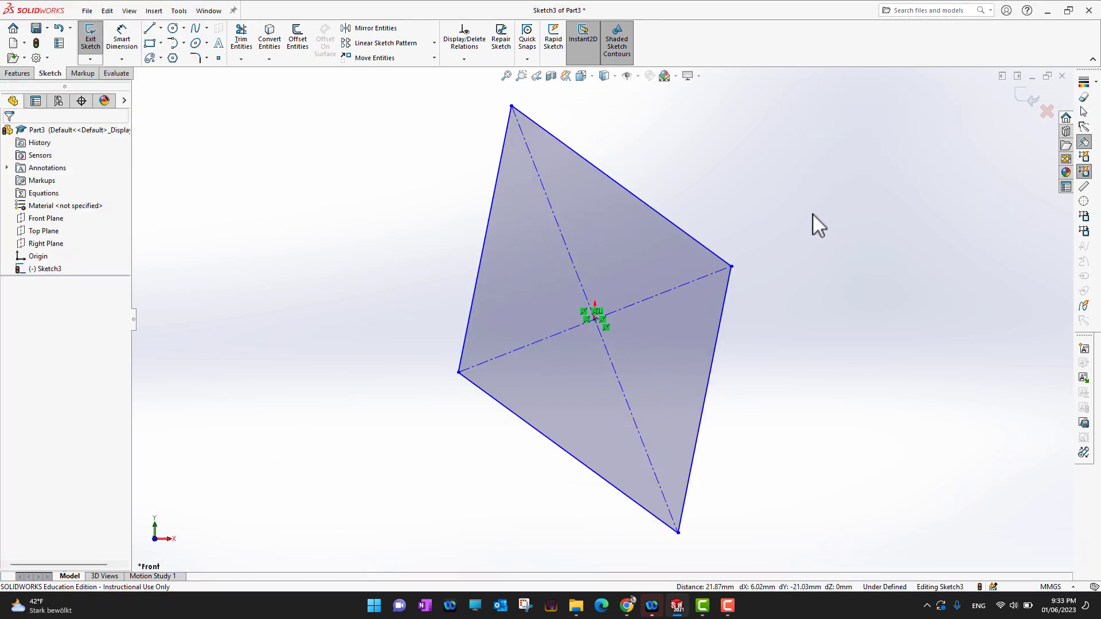
# Reshape the outline by moving its right corner, top corner and upper-right edge, leaving that edge about 121 mm long.
pyautogui.moveTo(733, 266)
pyautogui.mouseDown()
pyautogui.moveTo(889, 263)
pyautogui.moveTo(679, 303)
pyautogui.moveTo(1071, 261)
pyautogui.moveTo(772, 310)
pyautogui.moveTo(1003, 313)
pyautogui.moveTo(776, 324)
pyautogui.moveTo(964, 322)
pyautogui.moveTo(780, 325)
pyautogui.moveTo(866, 349)
pyautogui.moveTo(775, 340)
pyautogui.mouseUp()
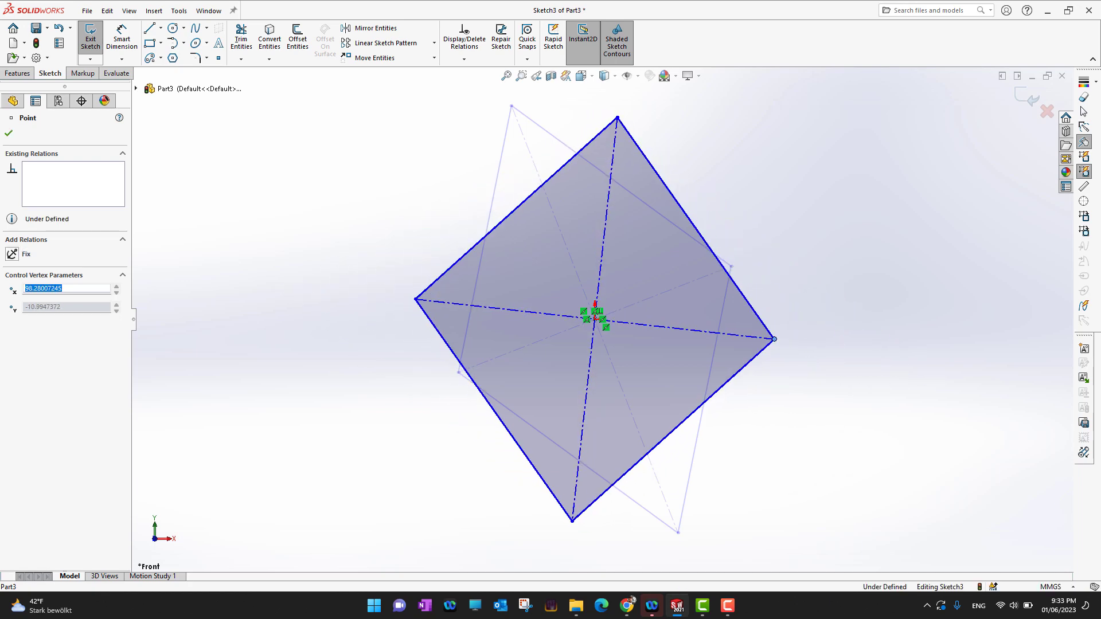
pyautogui.moveTo(618, 118); pyautogui.dragTo(570, 138)
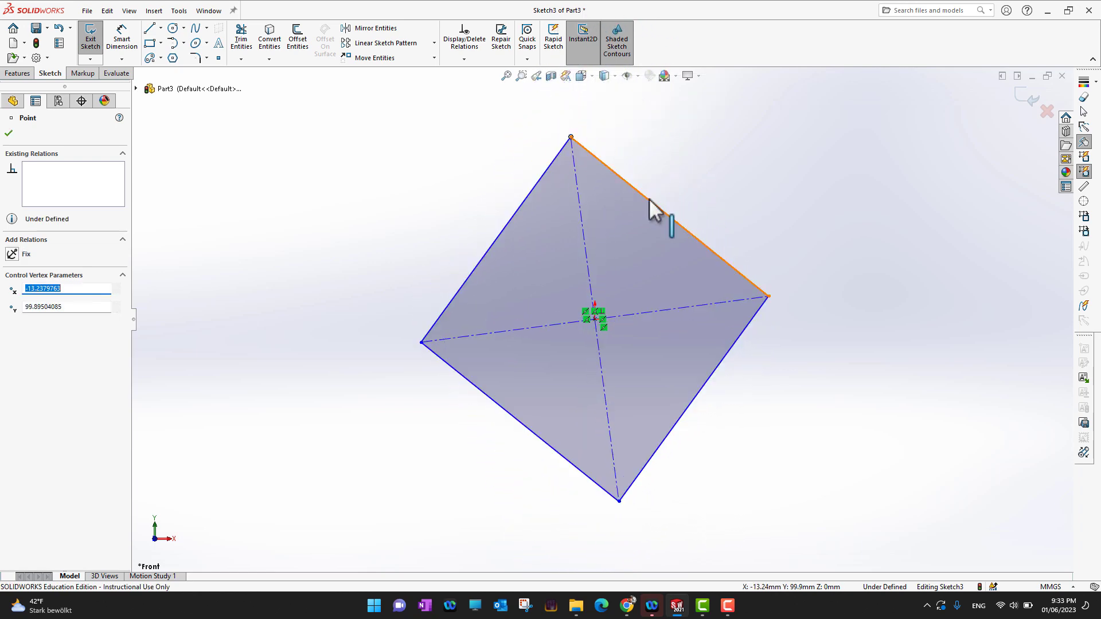
pyautogui.moveTo(700, 187)
pyautogui.mouseDown()
pyautogui.moveTo(834, 132)
pyautogui.moveTo(631, 232)
pyautogui.moveTo(794, 175)
pyautogui.moveTo(762, 160)
pyautogui.moveTo(617, 256)
pyautogui.moveTo(819, 122)
pyautogui.moveTo(668, 234)
pyautogui.moveTo(829, 148)
pyautogui.moveTo(659, 258)
pyautogui.moveTo(772, 218)
pyautogui.moveTo(837, 154)
pyautogui.moveTo(696, 297)
pyautogui.moveTo(845, 282)
pyautogui.moveTo(752, 307)
pyautogui.moveTo(746, 299)
pyautogui.mouseUp()
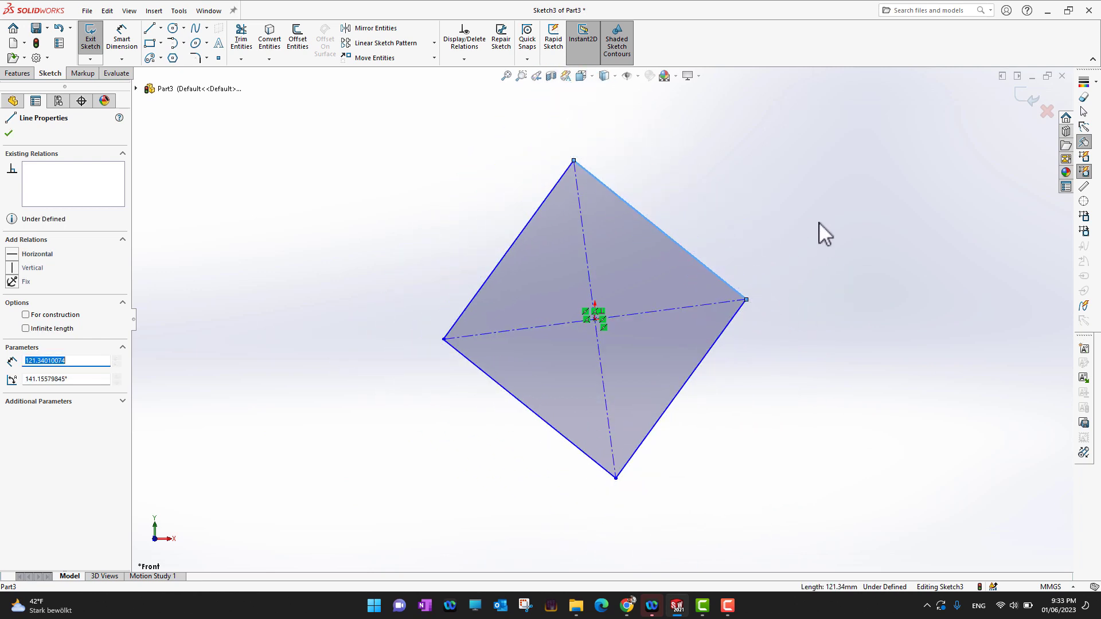
pyautogui.click(8, 133)
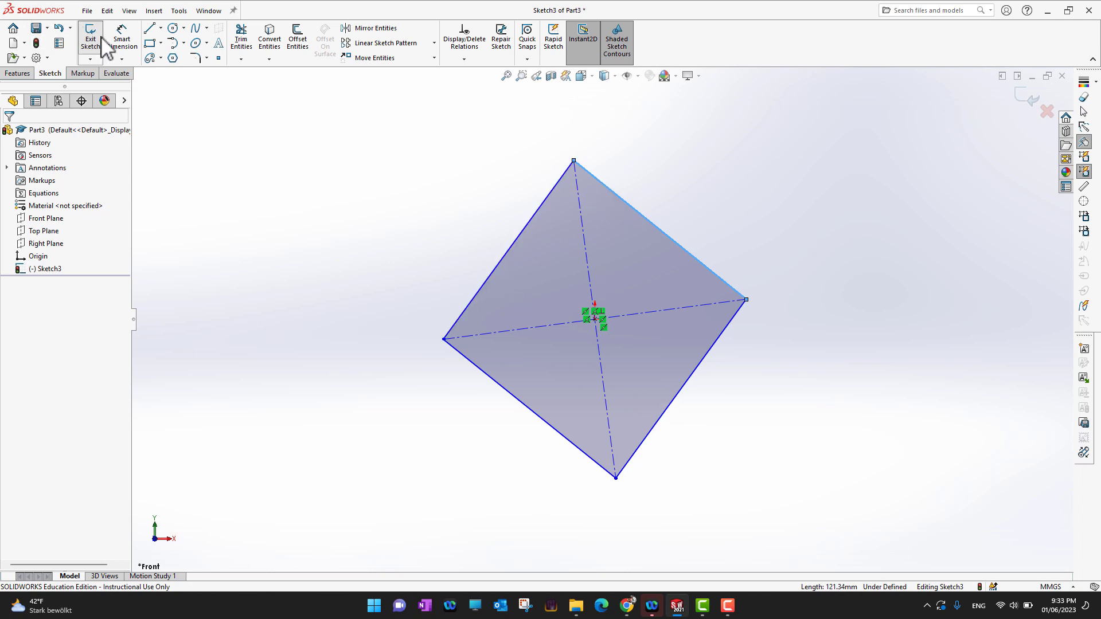
# Dimension the horizontal span of the near-horizontal diagonal below the outline and set it to 160 mm.
pyautogui.click(120, 42)
pyautogui.click(686, 308)
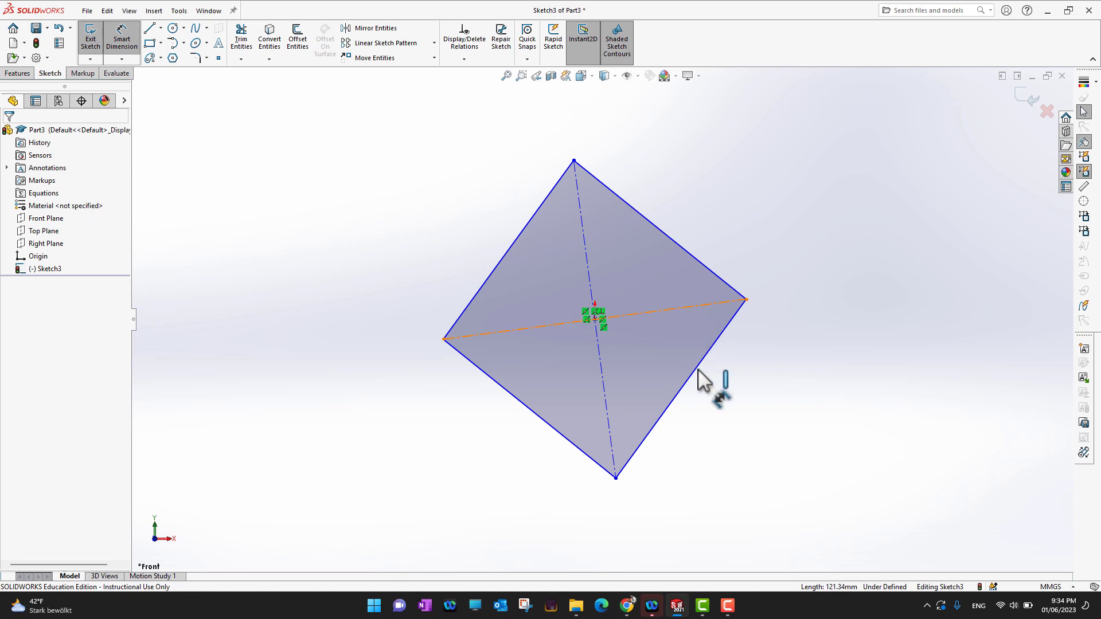
pyautogui.click(718, 519)
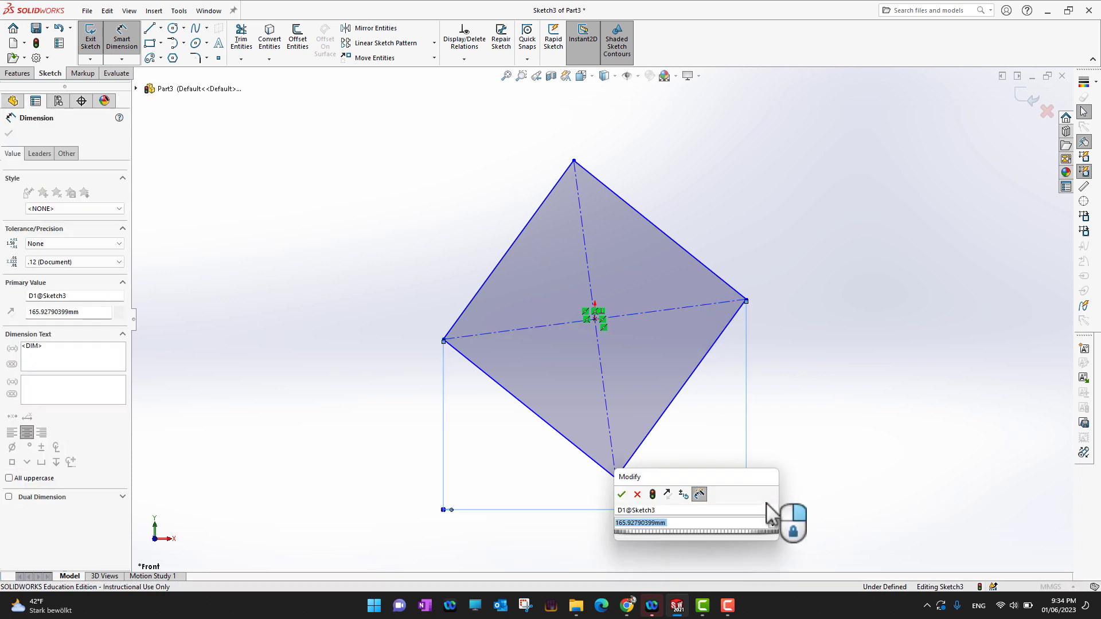
pyautogui.write('160')
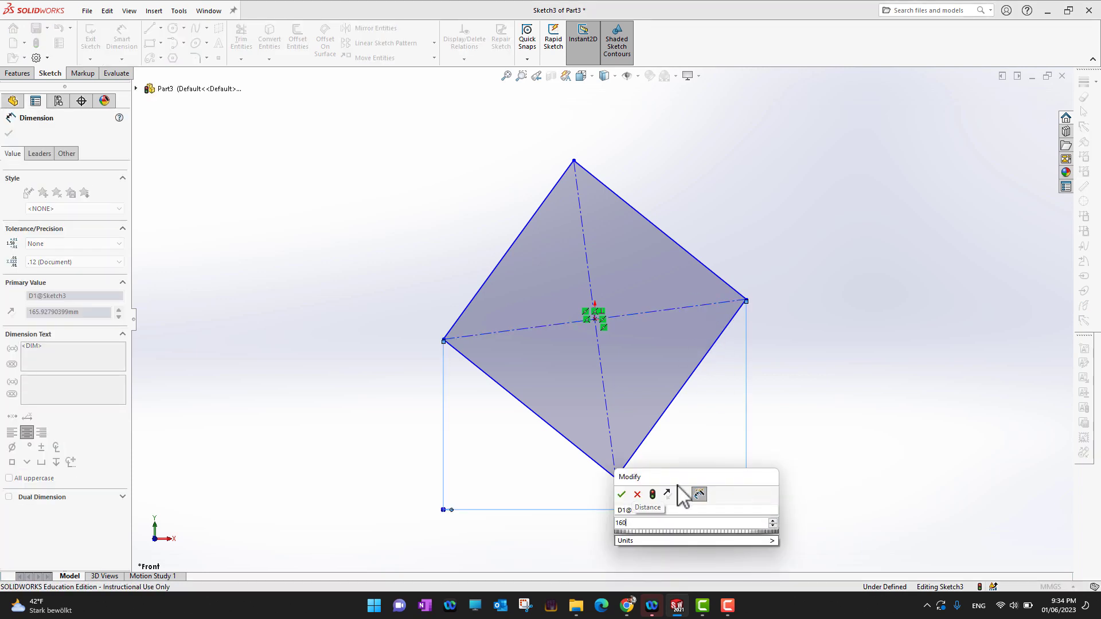
pyautogui.click(622, 495)
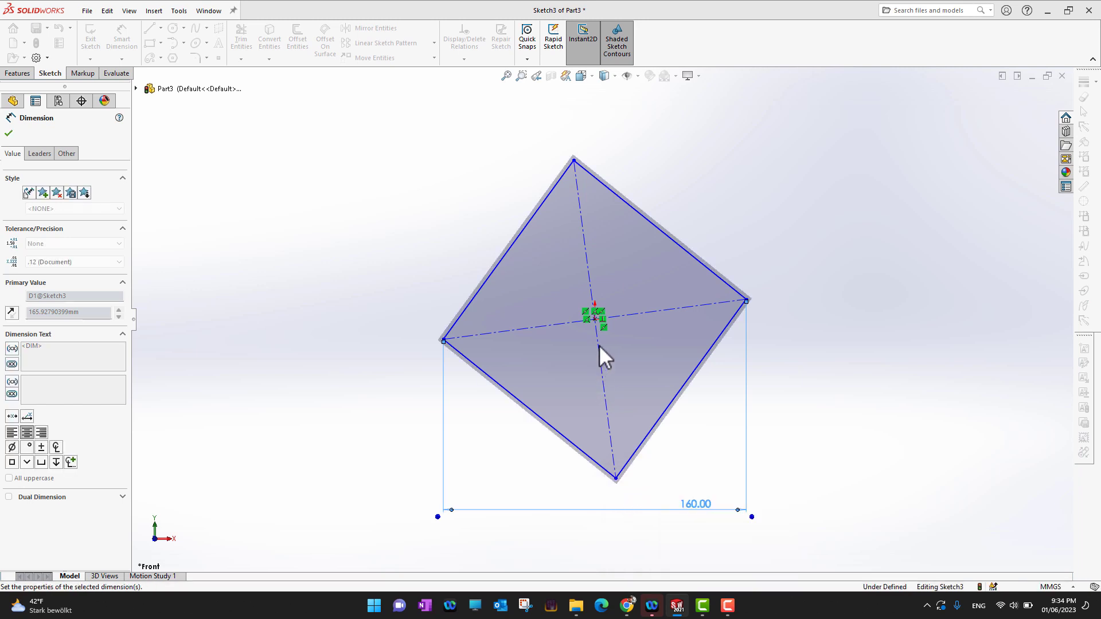
# Dimension the vertical span of the steep diagonal beside the outline, set it to 160 mm, and finish dimensioning.
pyautogui.click(605, 374)
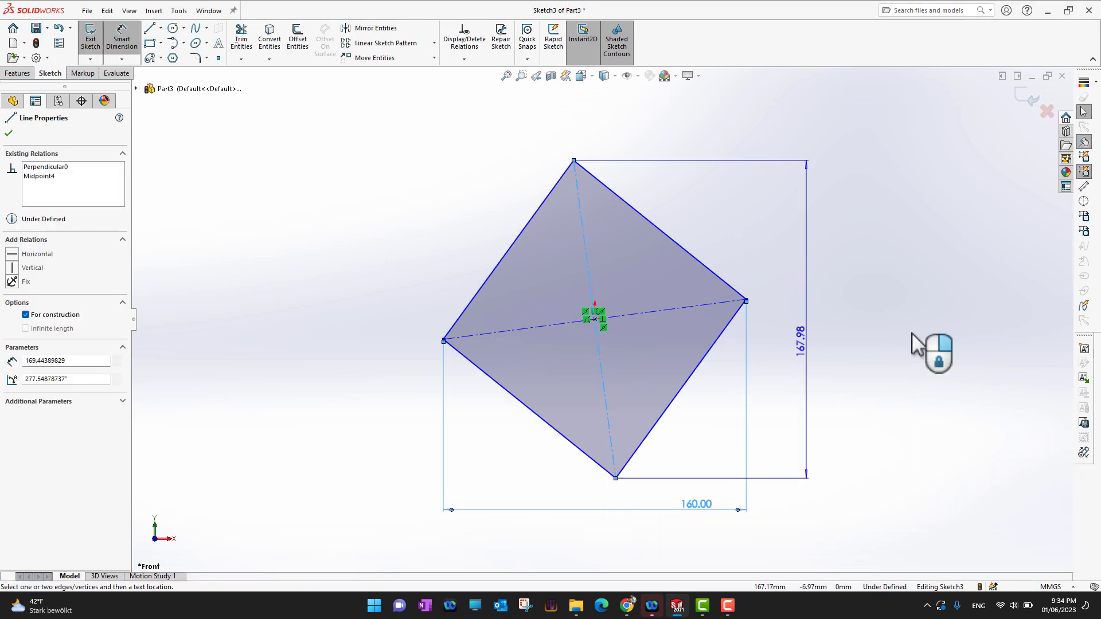
pyautogui.click(936, 361)
pyautogui.write('160')
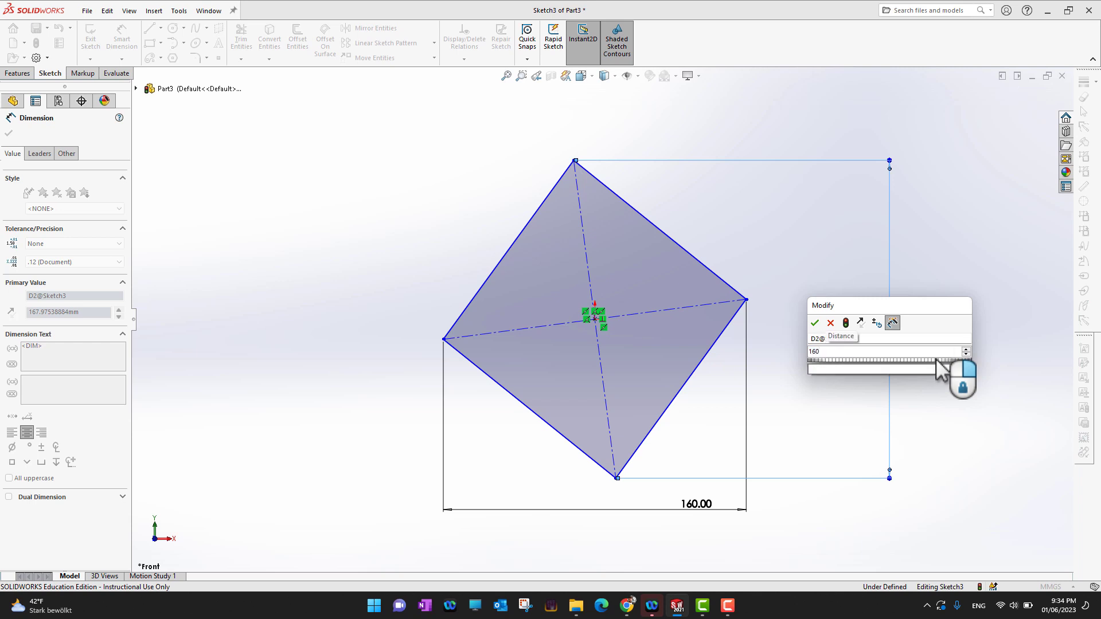
pyautogui.press('Return')
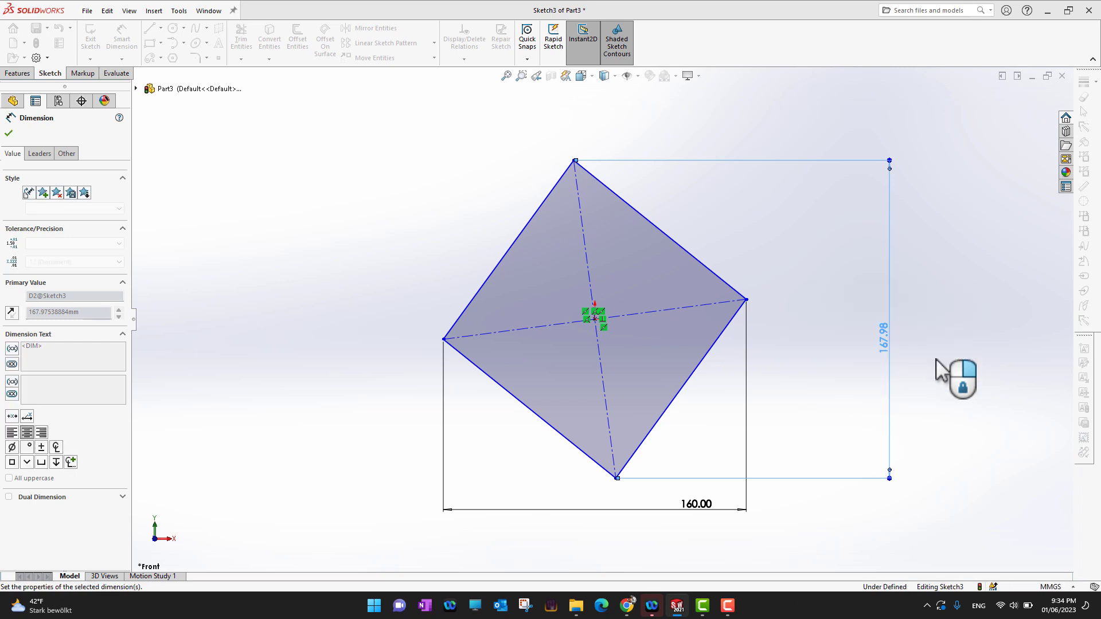
pyautogui.click(10, 132)
pyautogui.press('Escape')
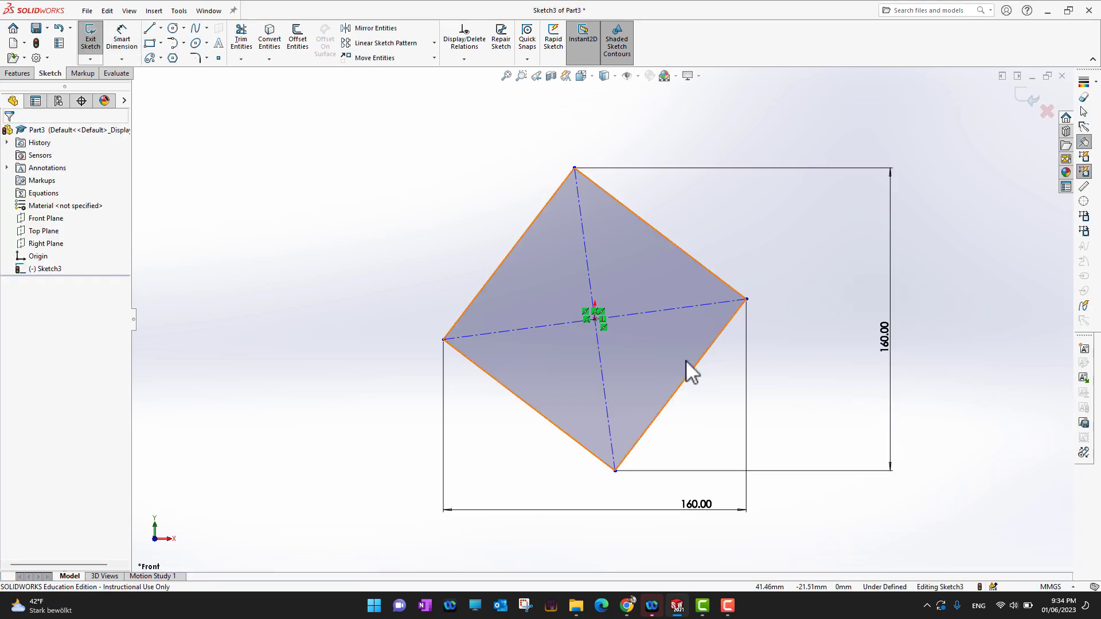